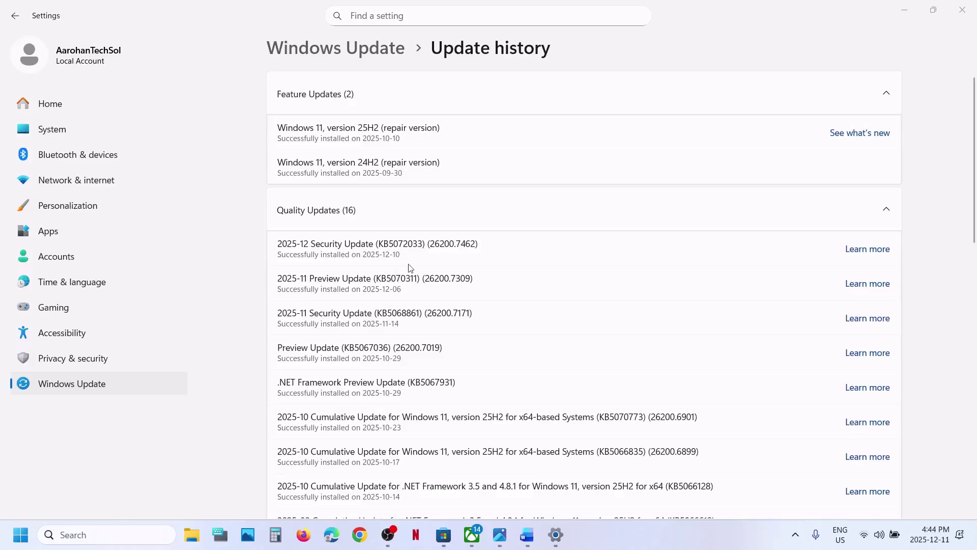
Highlight KB5072033 in Update history and the error codes in the troubleshooting notes.
double_click(405, 243)
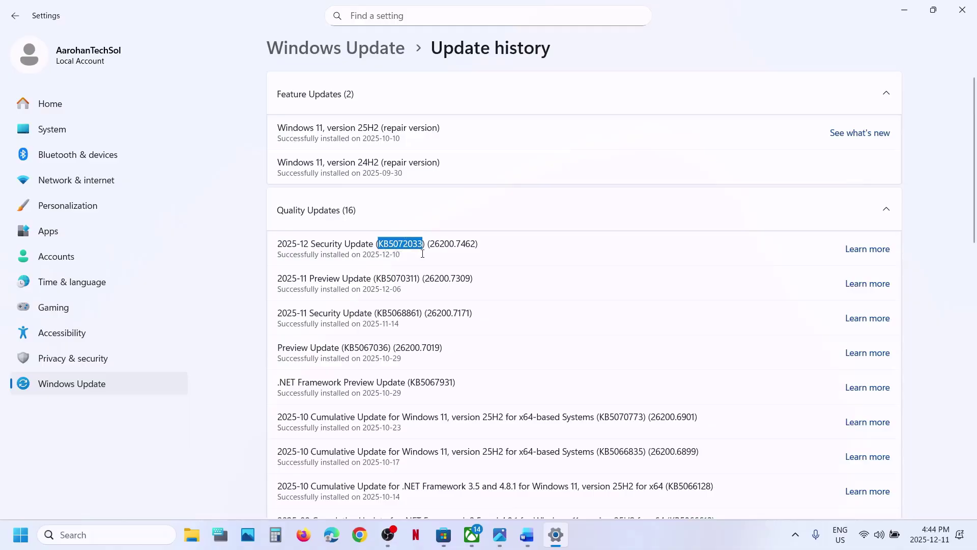
left_click(526, 535)
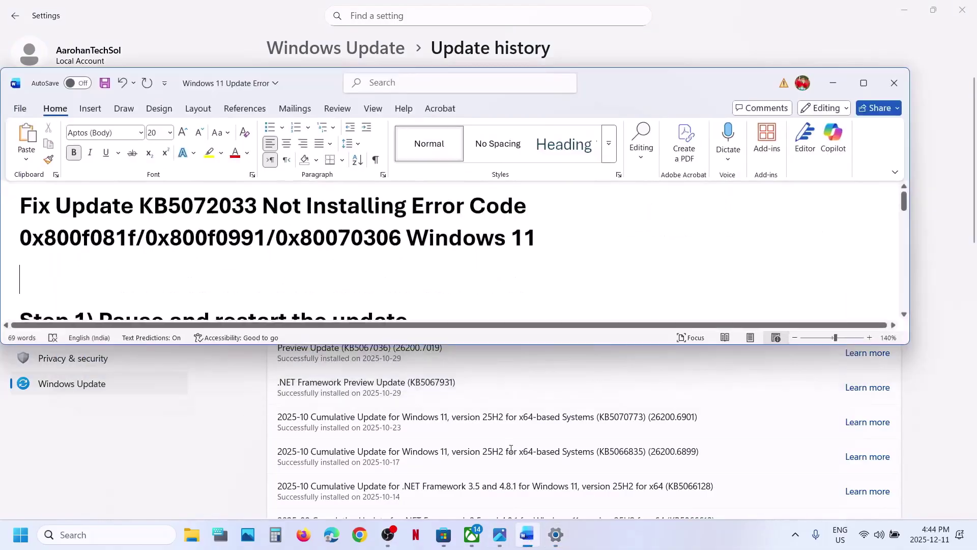
left_click_drag(29, 250, 389, 248)
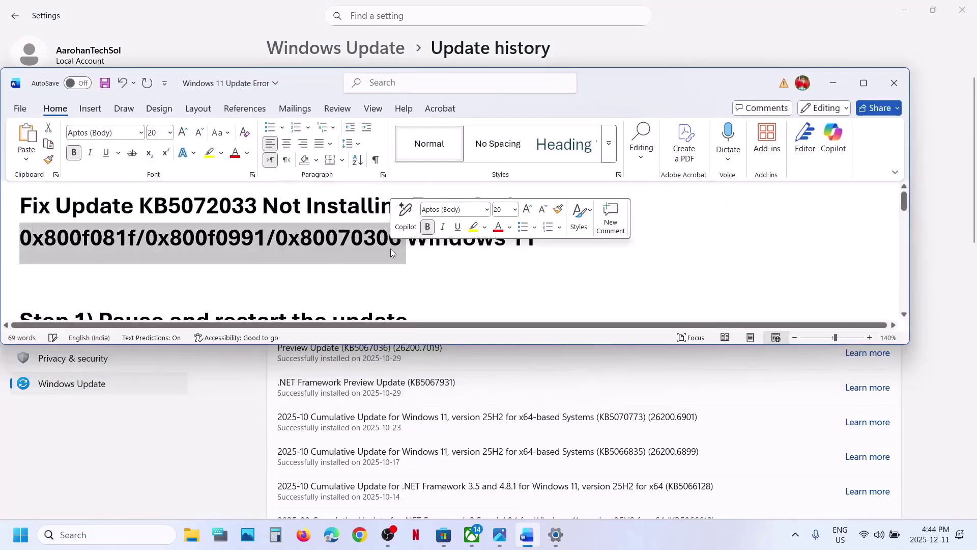
left_click(830, 47)
left_click(315, 271)
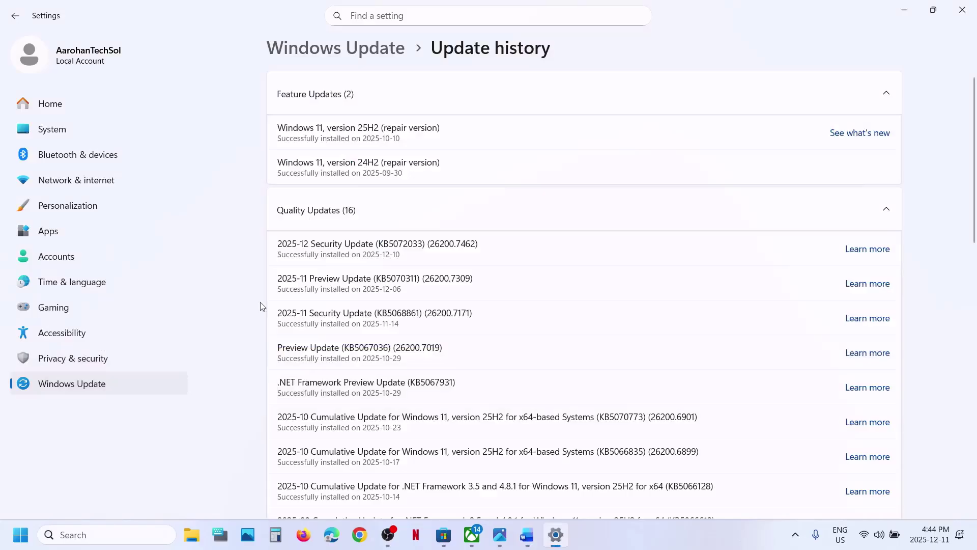
Pause Windows updates for 1 week, then resume them so Windows checks again.
left_click(71, 388)
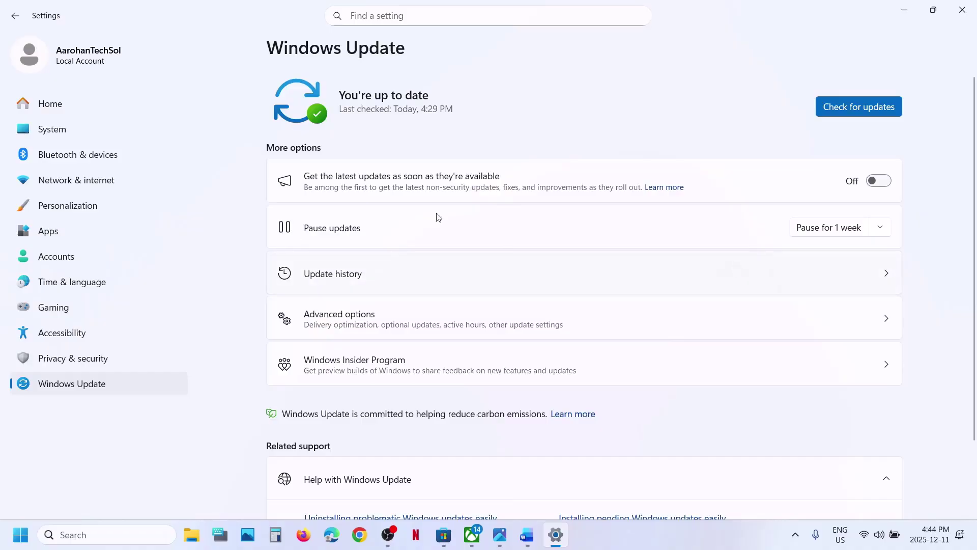
left_click(806, 230)
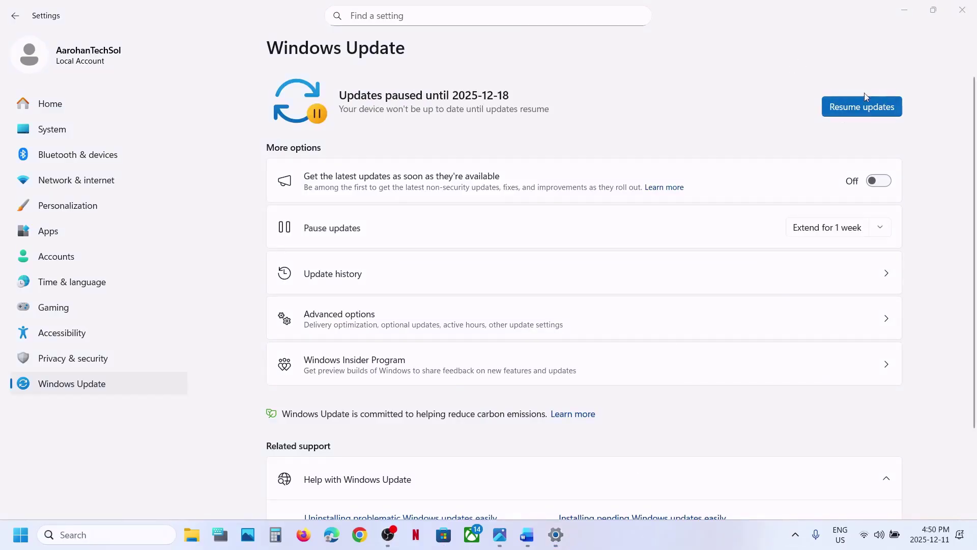
left_click(860, 108)
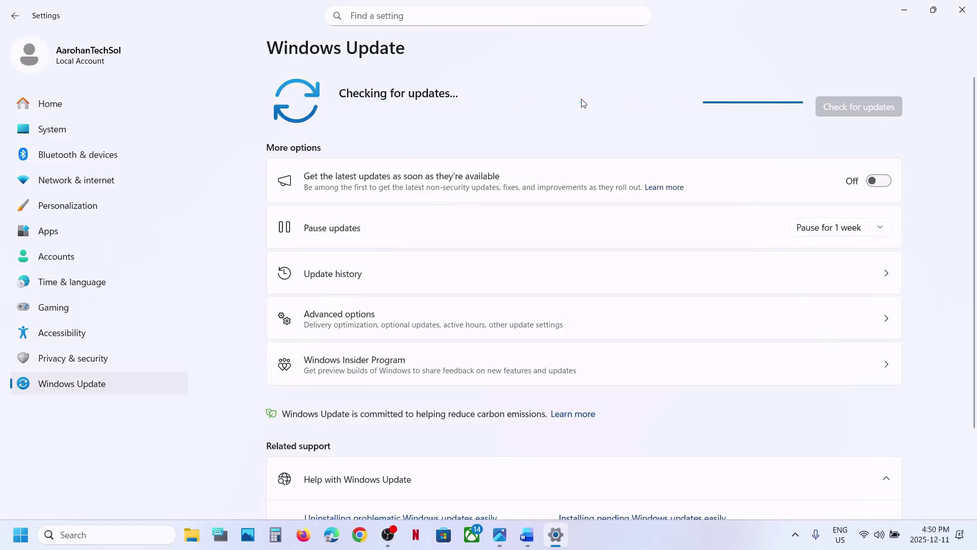
Search for 'services' and launch the Services console.
left_click(530, 531)
scroll(380, 290, "down", 6)
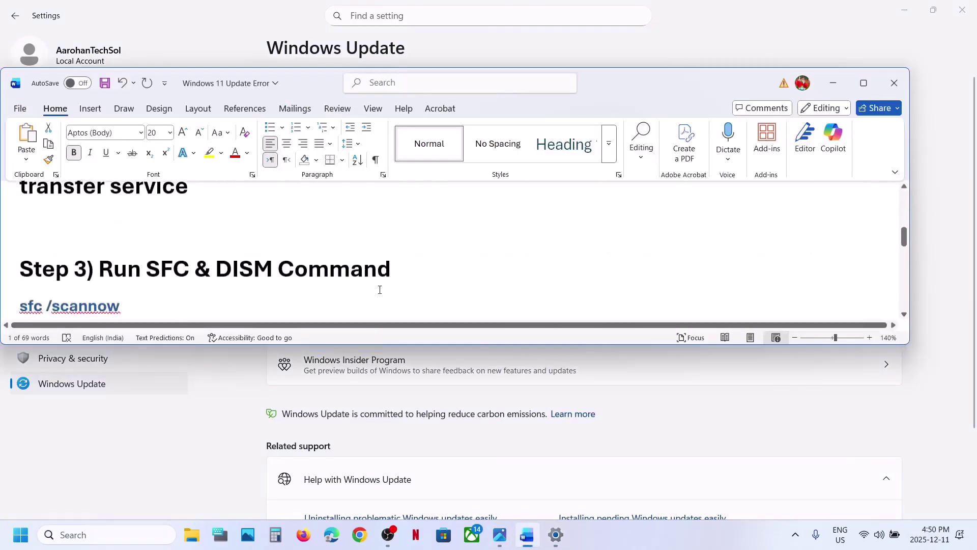
left_click(186, 431)
left_click(118, 534)
type("services")
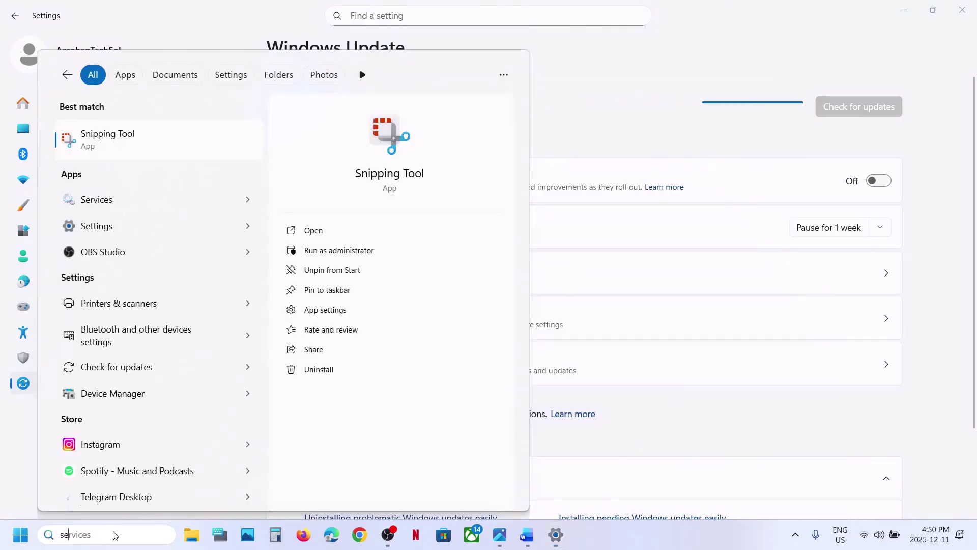
key("Escape")
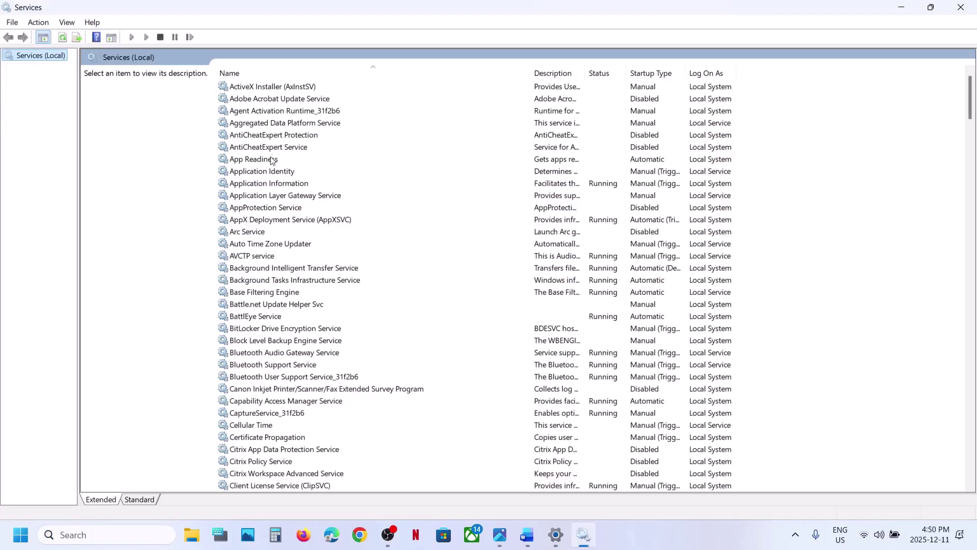
Start the App Readiness service with its startup type kept on Automatic.
left_click(272, 160)
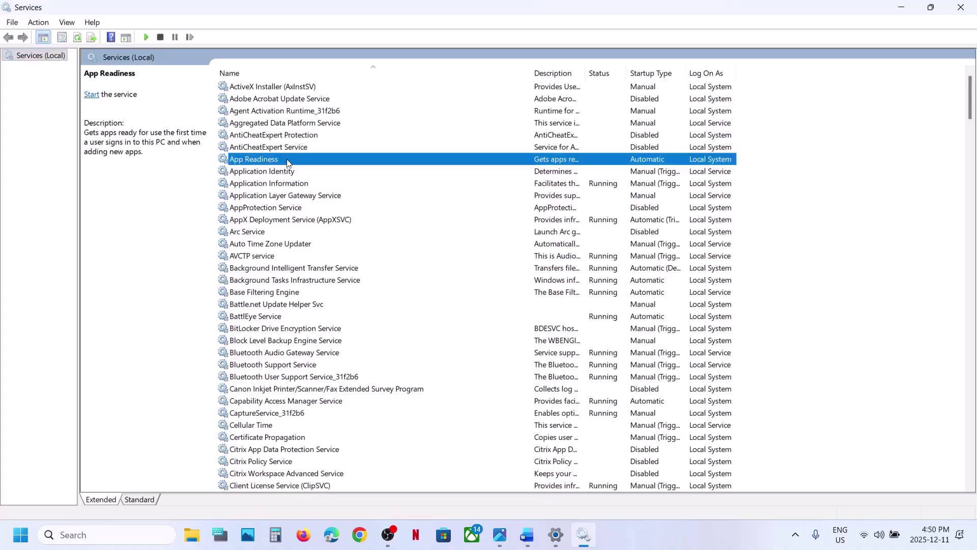
double_click(288, 163)
left_click(459, 254)
left_click(459, 275)
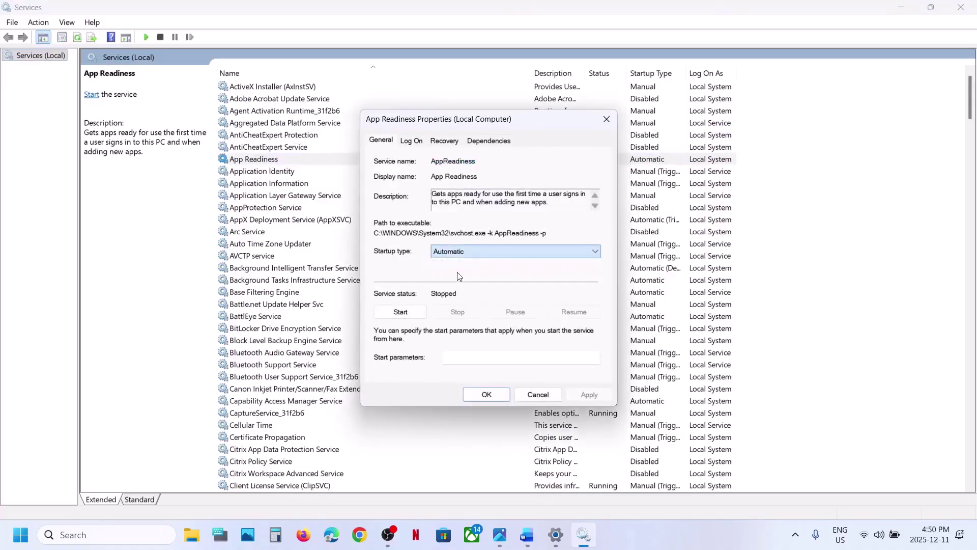
key("Tab")
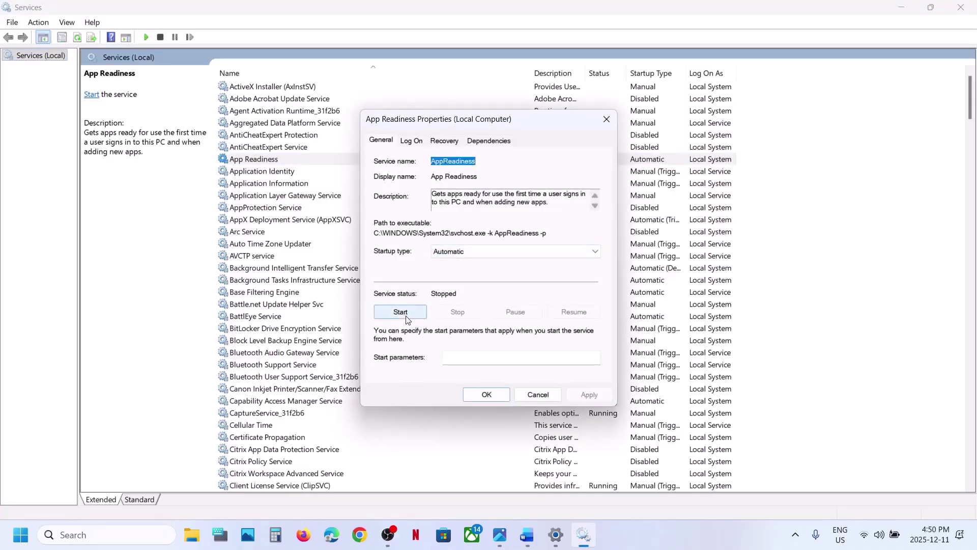
left_click(407, 317)
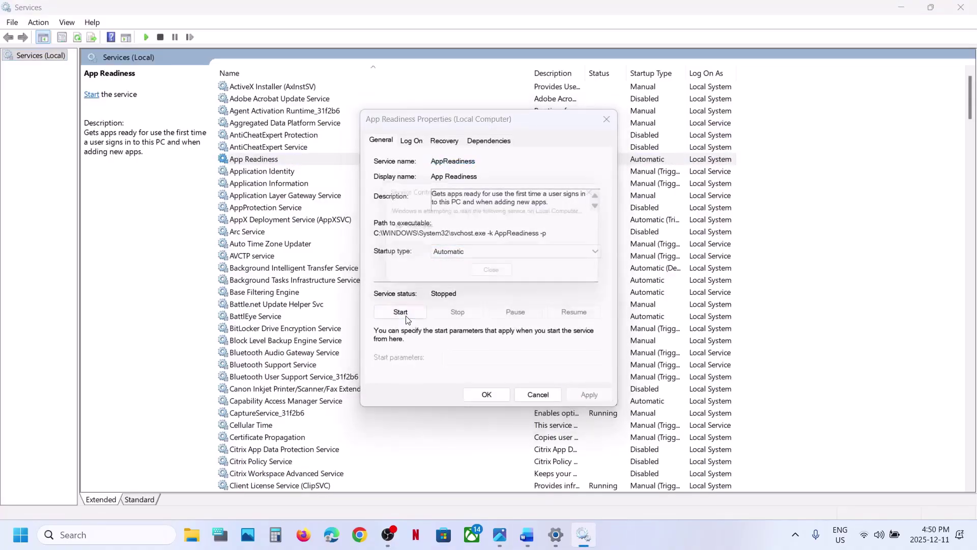
left_click(499, 395)
Restart the App Readiness service so it shows Running.
right_click(291, 162)
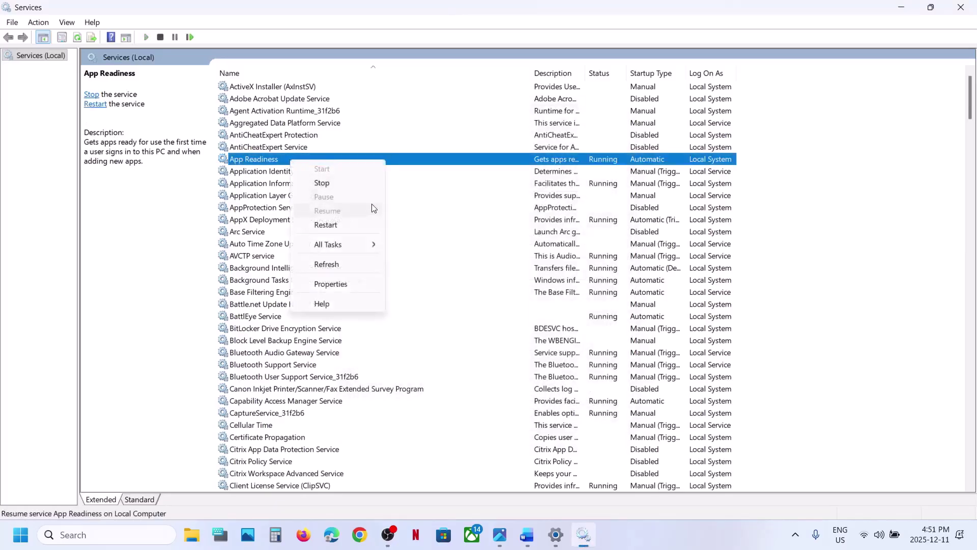
left_click(340, 224)
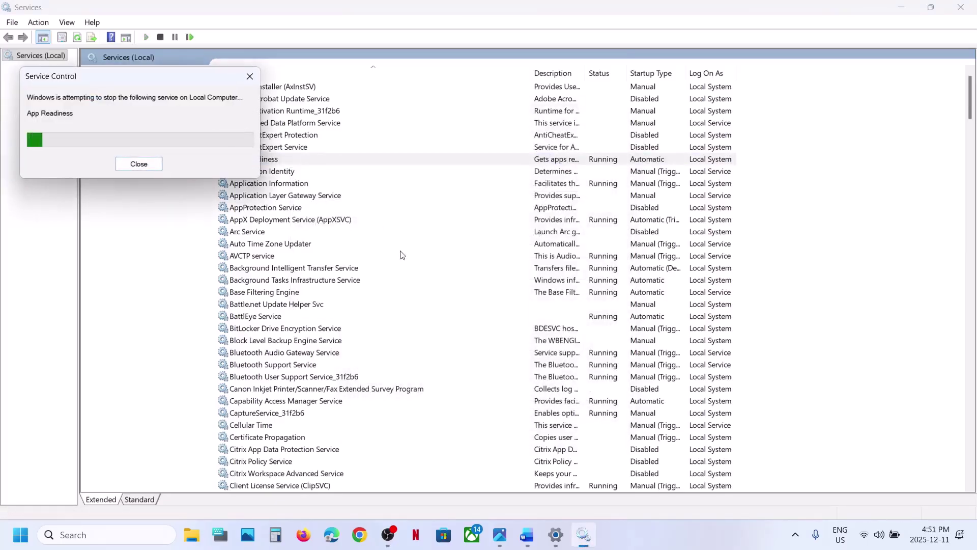
left_click(331, 270)
Switch BITS from Automatic (Delayed Start) to Automatic startup, apply, and restart the service.
right_click(330, 273)
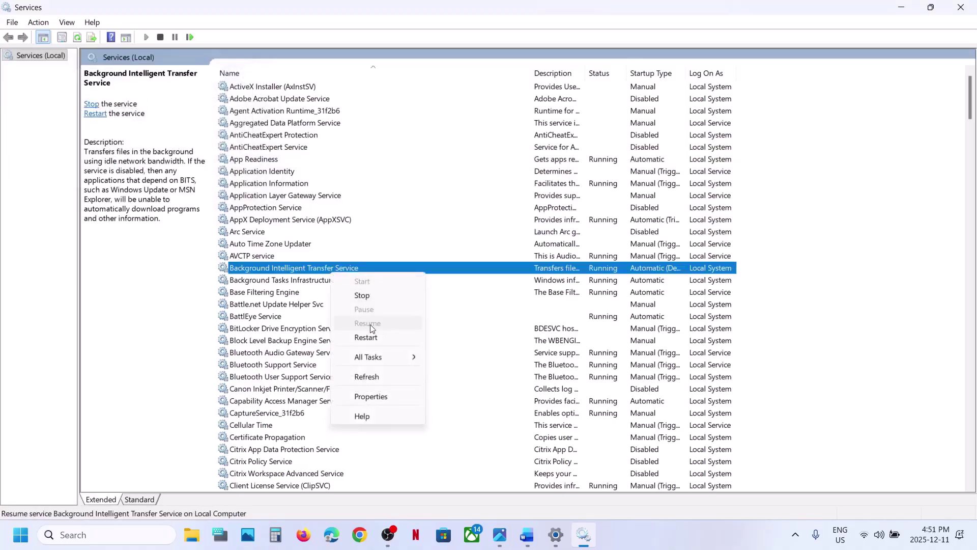
left_click(371, 397)
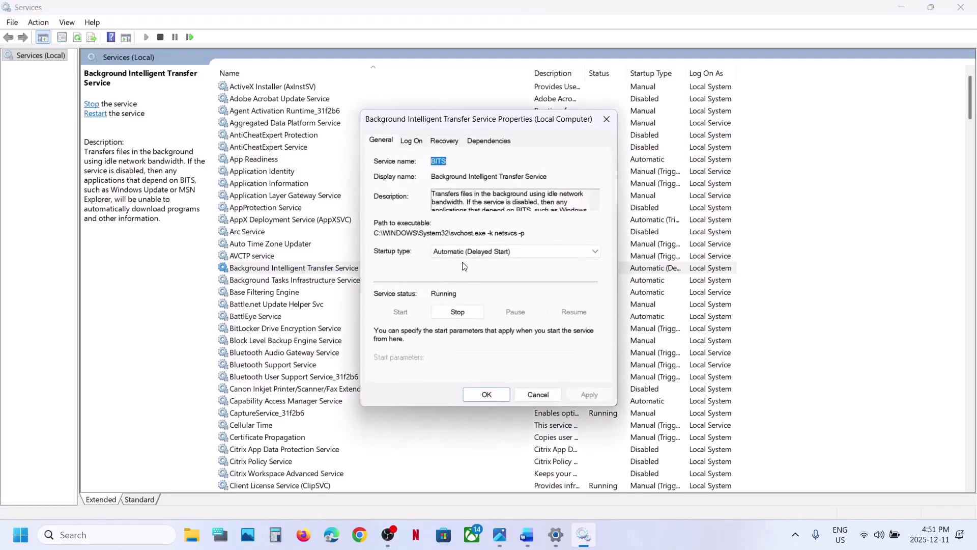
left_click(473, 251)
left_click(458, 275)
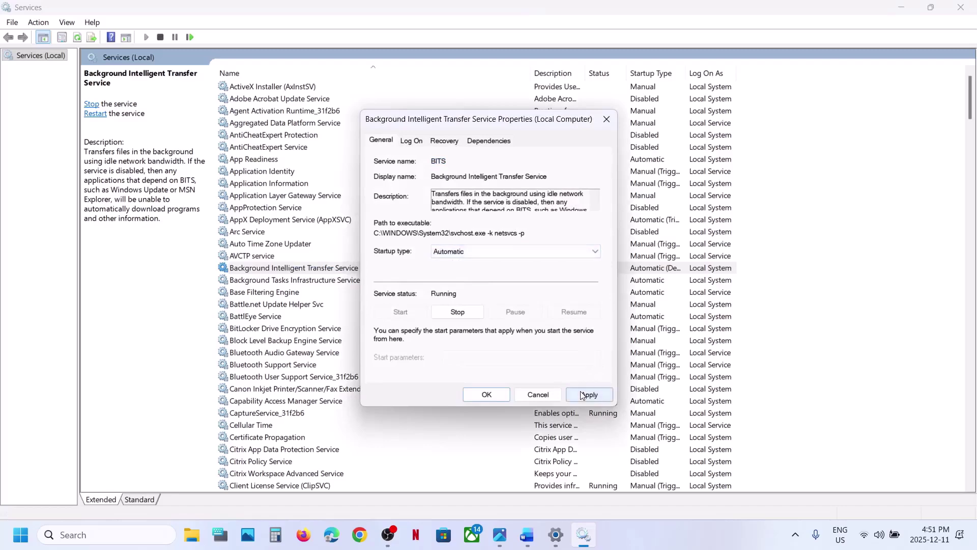
left_click(589, 395)
left_click(486, 395)
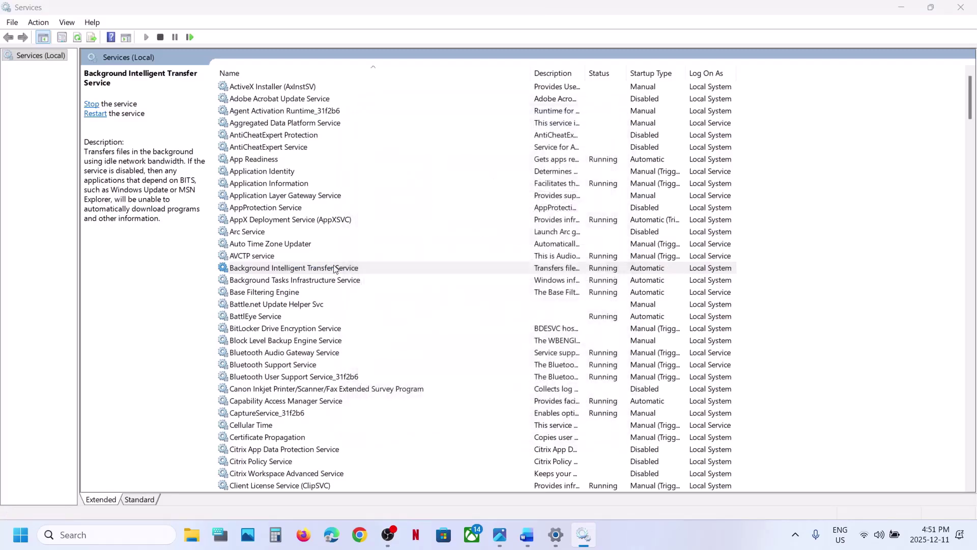
right_click(310, 270)
left_click(360, 334)
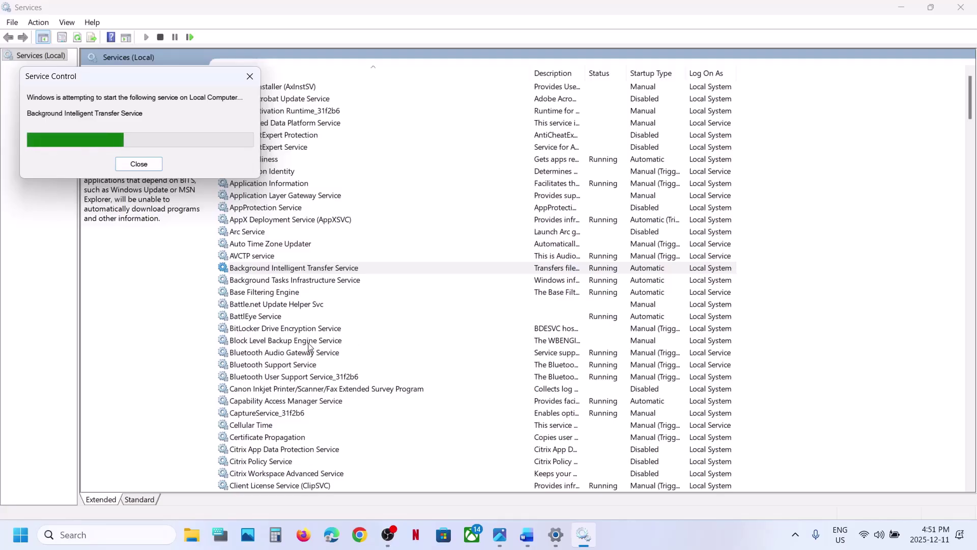
Set the Windows Update service to Automatic, restart it, and close the Services window.
key("w")
scroll(308, 346, "down", 9)
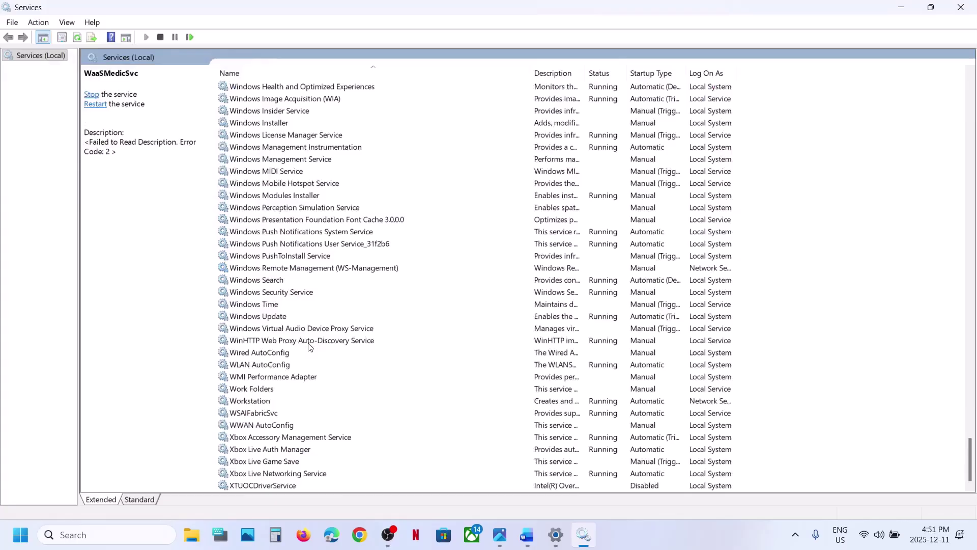
double_click(285, 318)
left_click(480, 252)
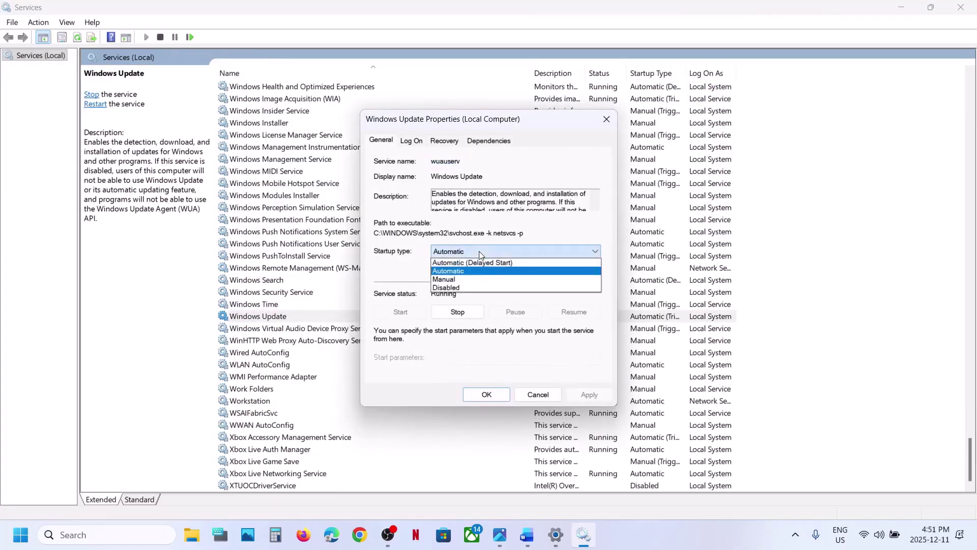
left_click(475, 274)
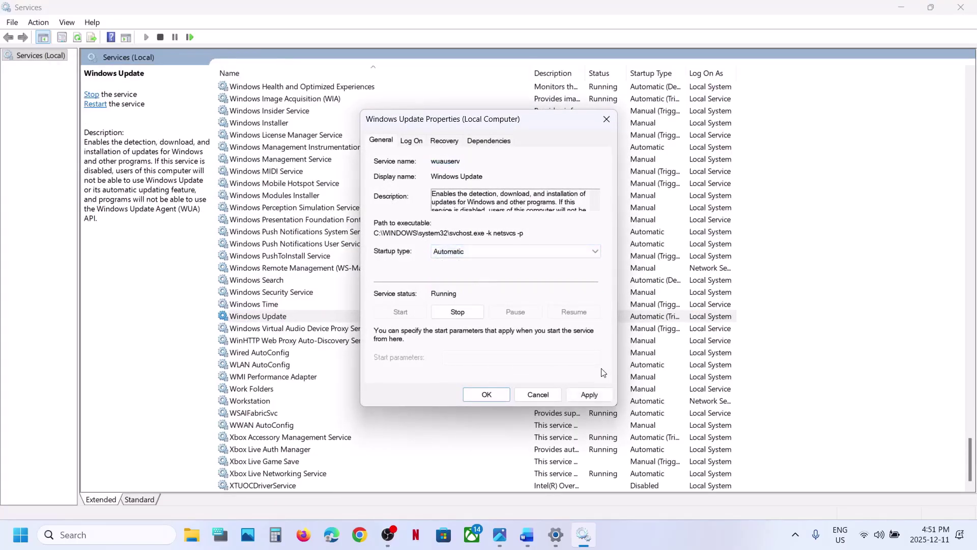
left_click(591, 393)
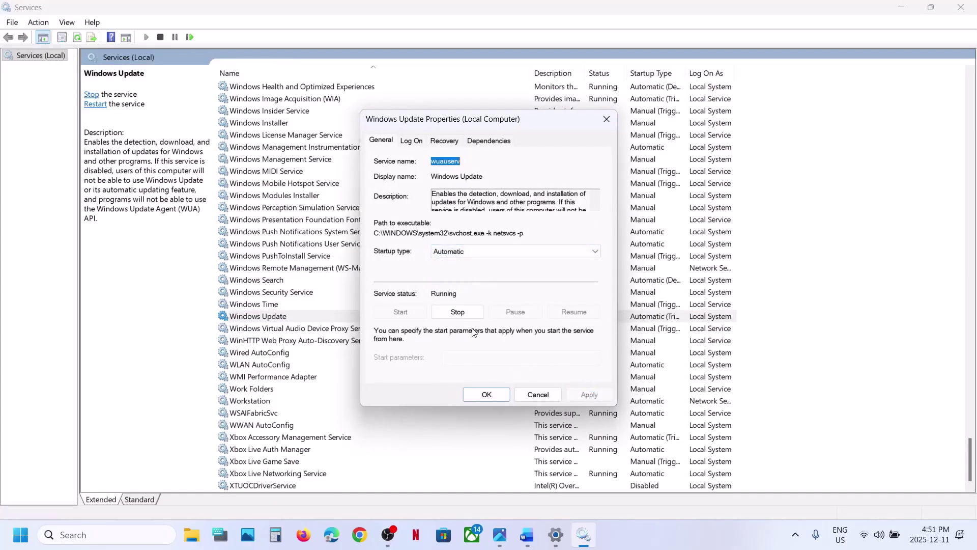
left_click(486, 393)
right_click(283, 317)
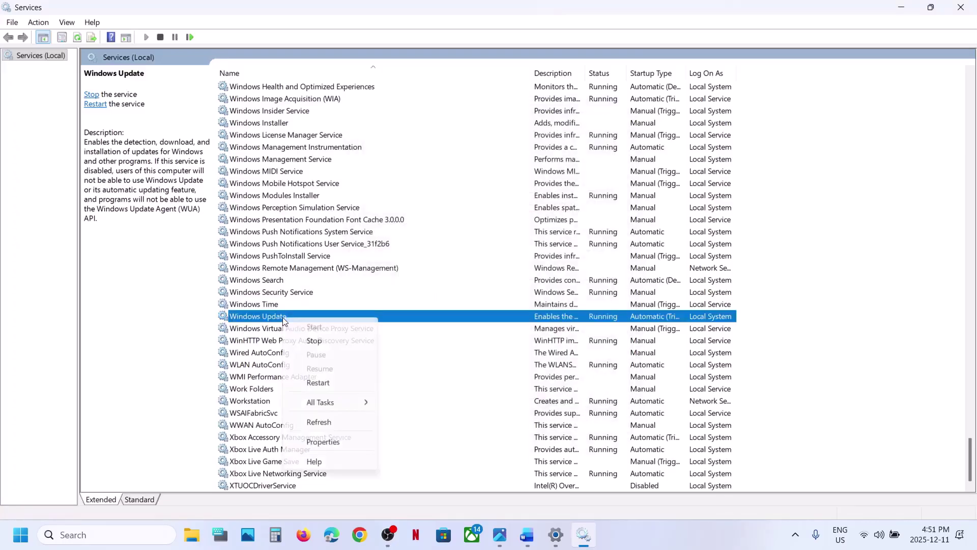
left_click(328, 384)
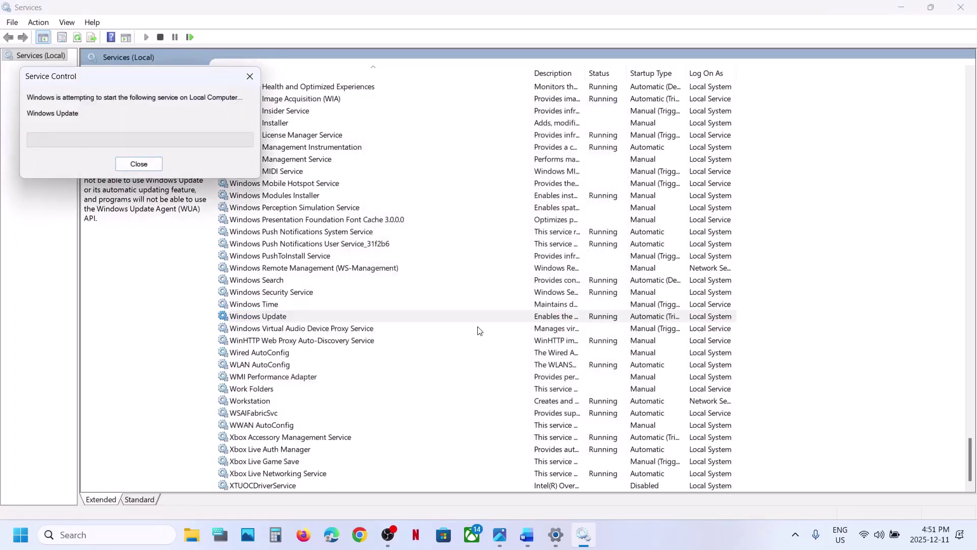
left_click(961, 7)
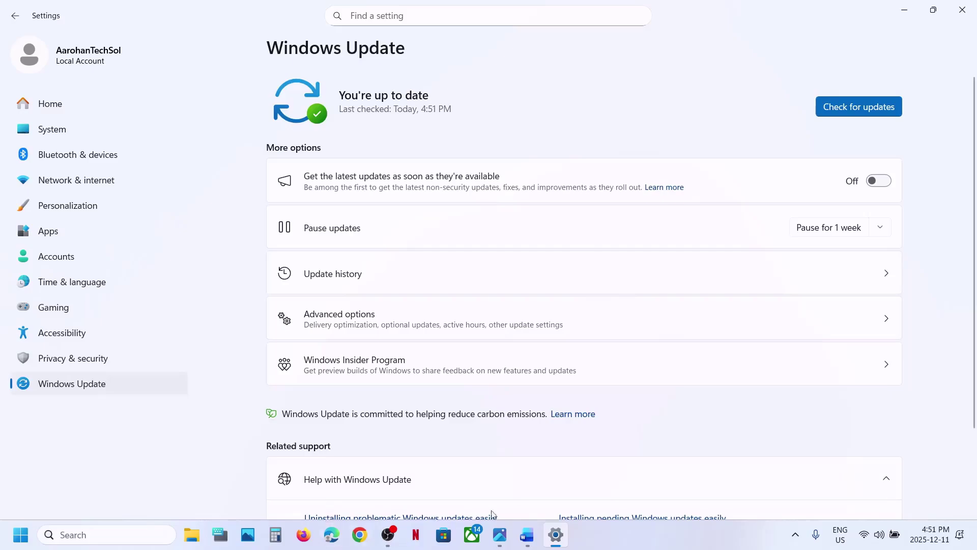
Launch Command Prompt as administrator from a 'cmd' search and select the sfc /scannow line.
left_click(527, 535)
scroll(326, 288, "down", 2)
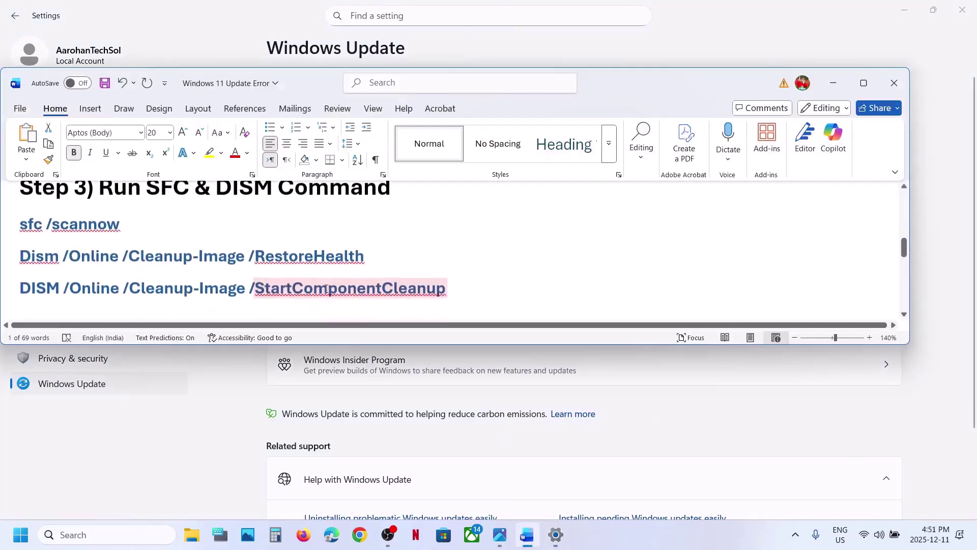
left_click(78, 530)
type("cmd")
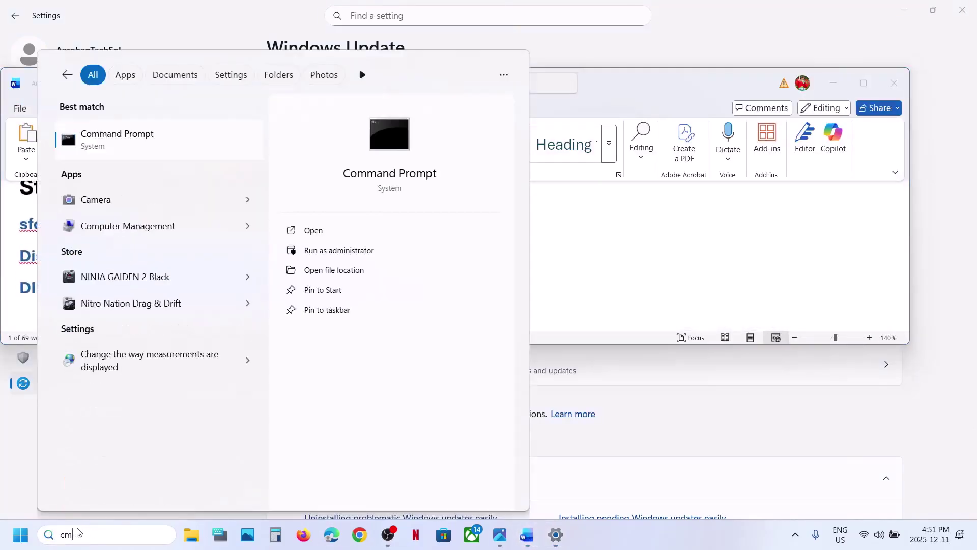
right_click(98, 140)
left_click(165, 153)
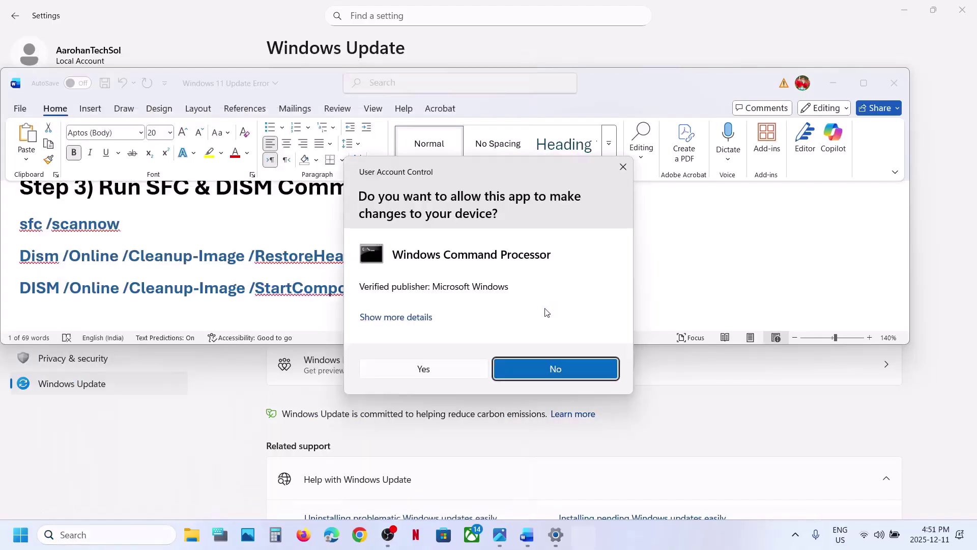
left_click(424, 368)
left_click(63, 224)
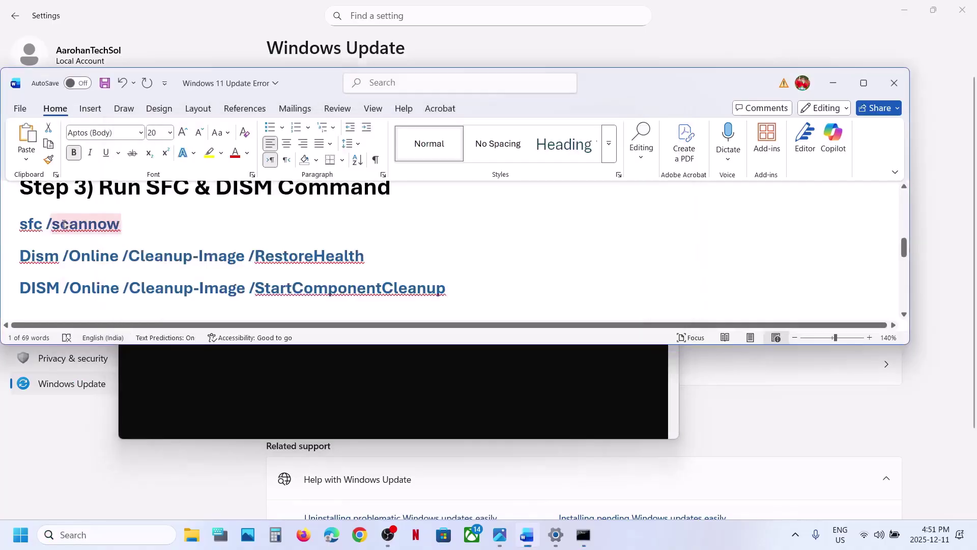
triple_click(63, 225)
Paste sfc /scannow into the administrator Command Prompt and run it.
key("ctrl+c")
left_click(418, 336)
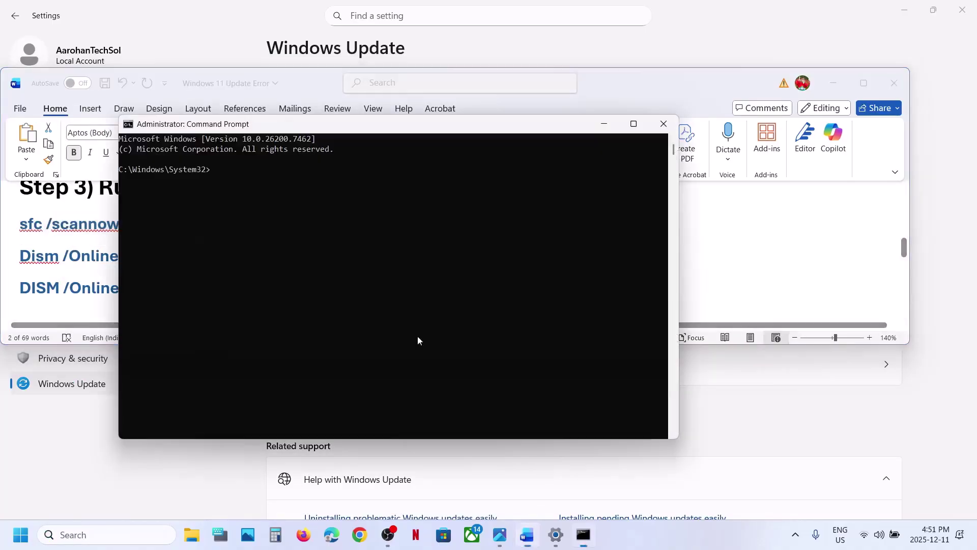
right_click(423, 348)
key("Return")
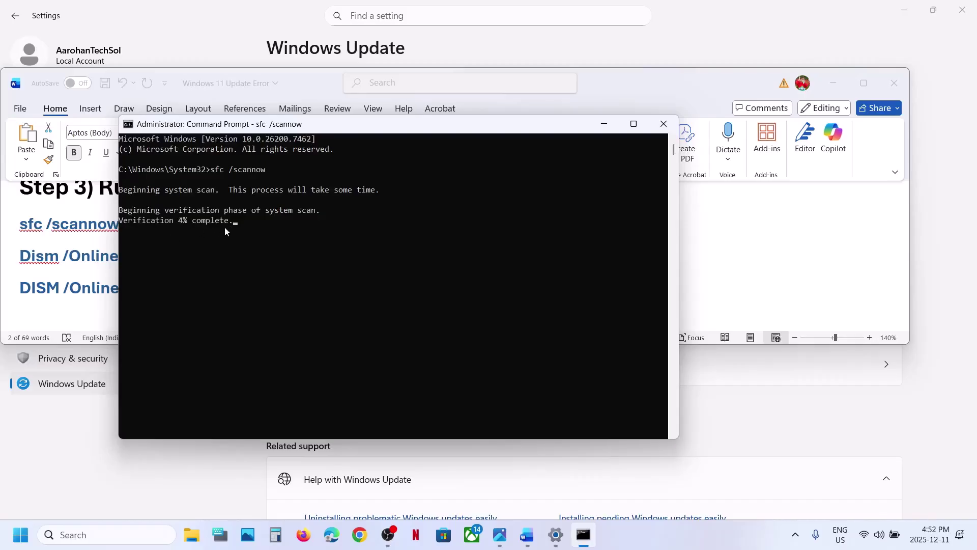
Copy the DISM RestoreHealth command from the notes while checking the scan's progress.
left_click(93, 261)
triple_click(93, 261)
key("ctrl+c")
key("alt+Tab")
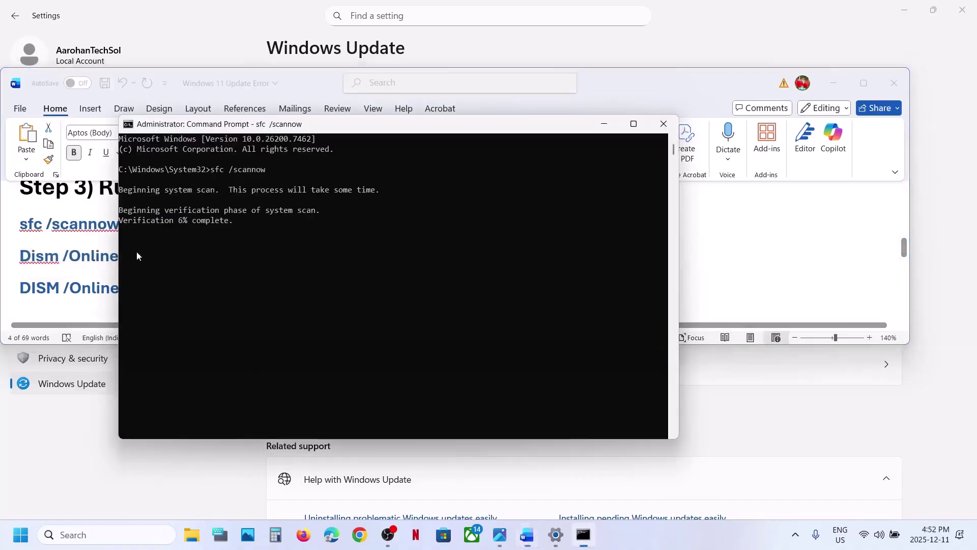
left_click(273, 272)
key("alt+Tab")
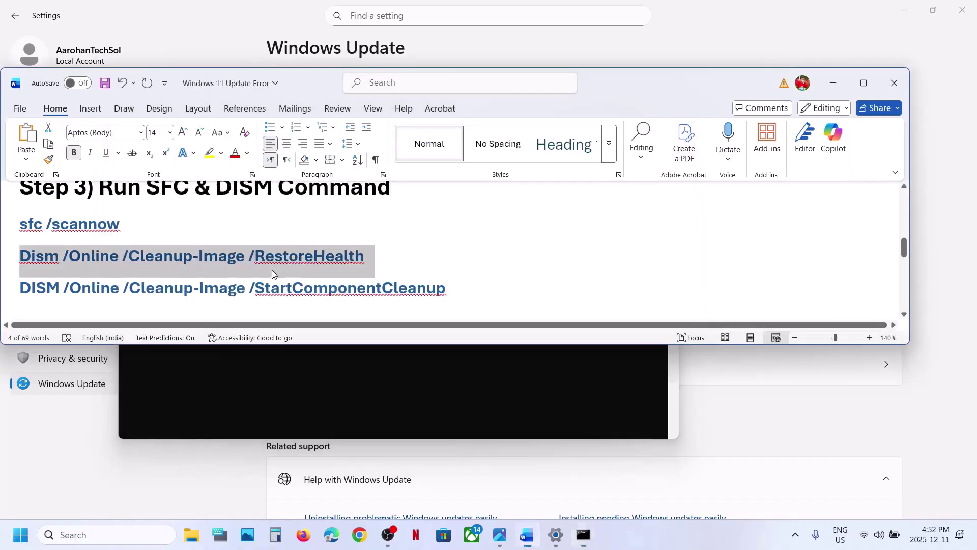
key("alt+Tab")
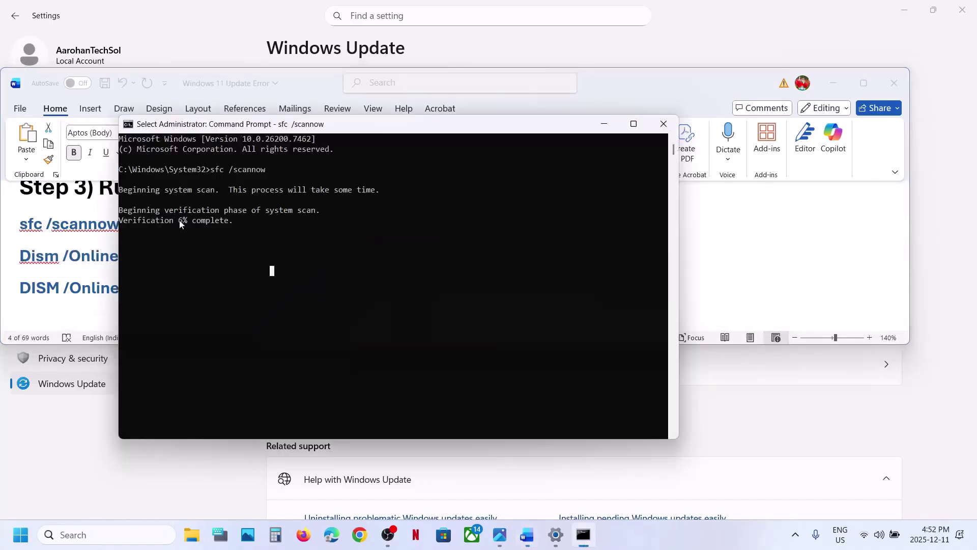
key("alt+Tab")
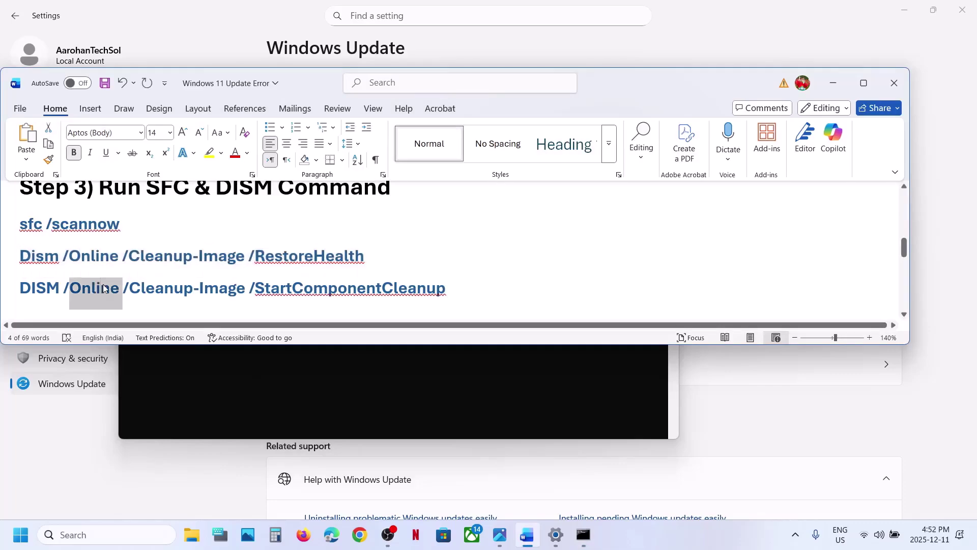
Select the StartComponentCleanup line, keep monitoring the scan, then bring Settings forward.
triple_click(103, 286)
key("alt+Tab")
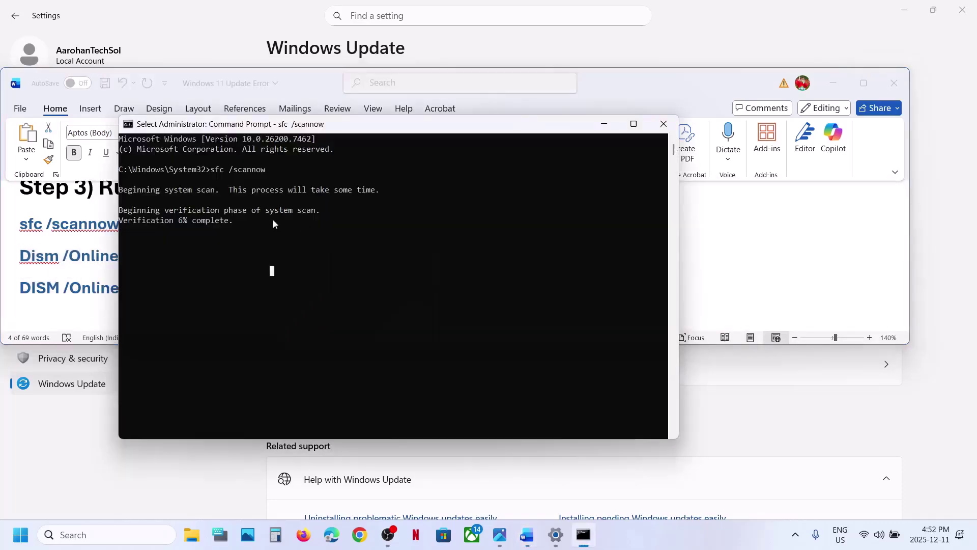
key("alt+Tab")
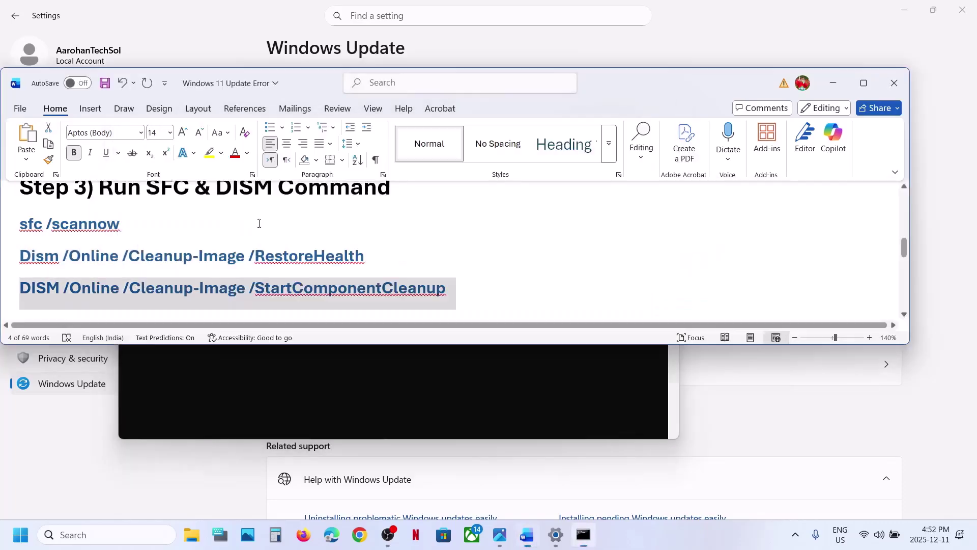
key("alt+Tab")
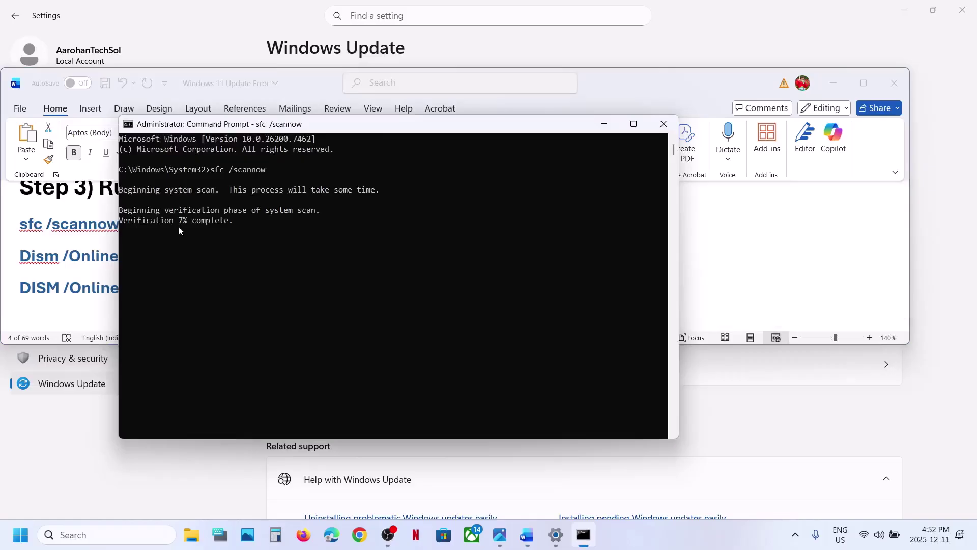
key("alt+Tab")
left_click(97, 287)
key("alt+Tab")
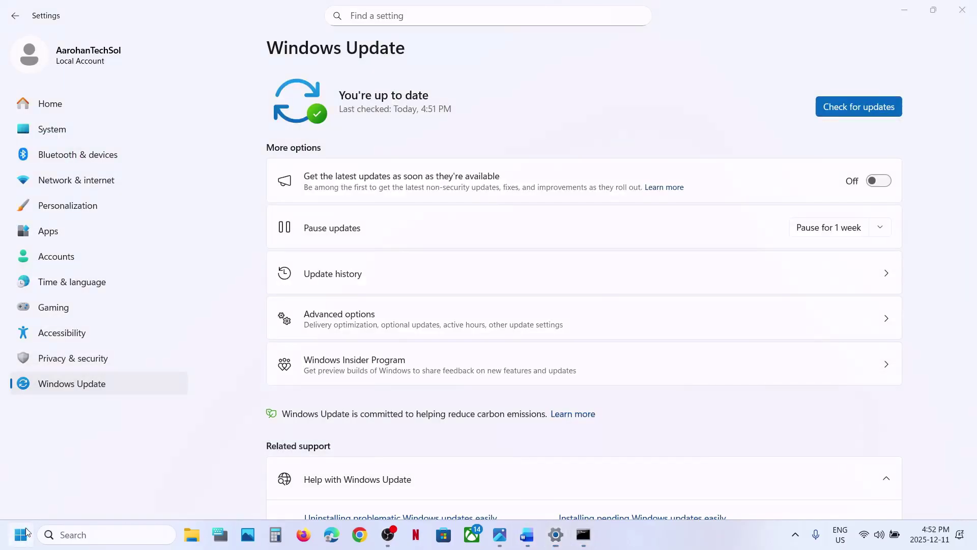
Dismiss the Start menu power options without restarting, scroll the notes to Step 4, return to Settings.
key("super")
left_click(372, 491)
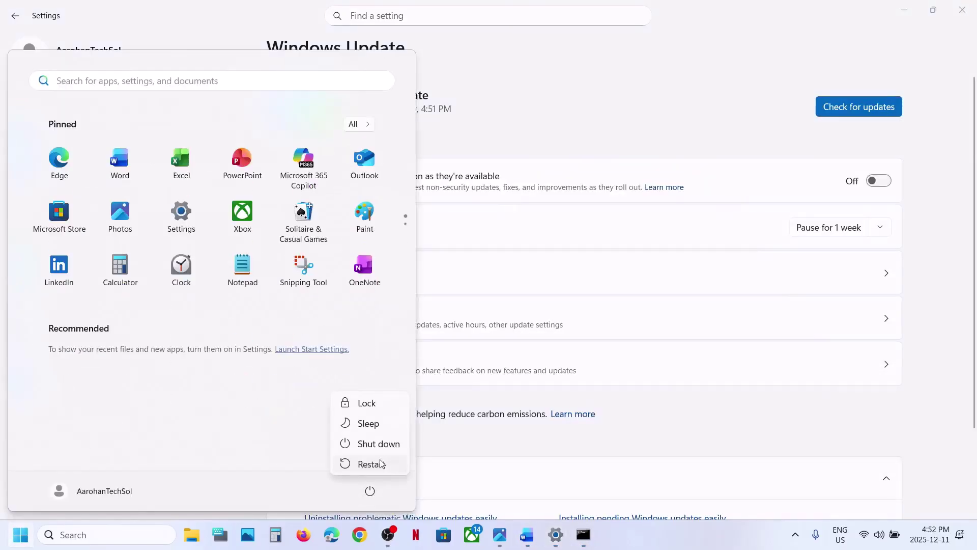
key("Escape")
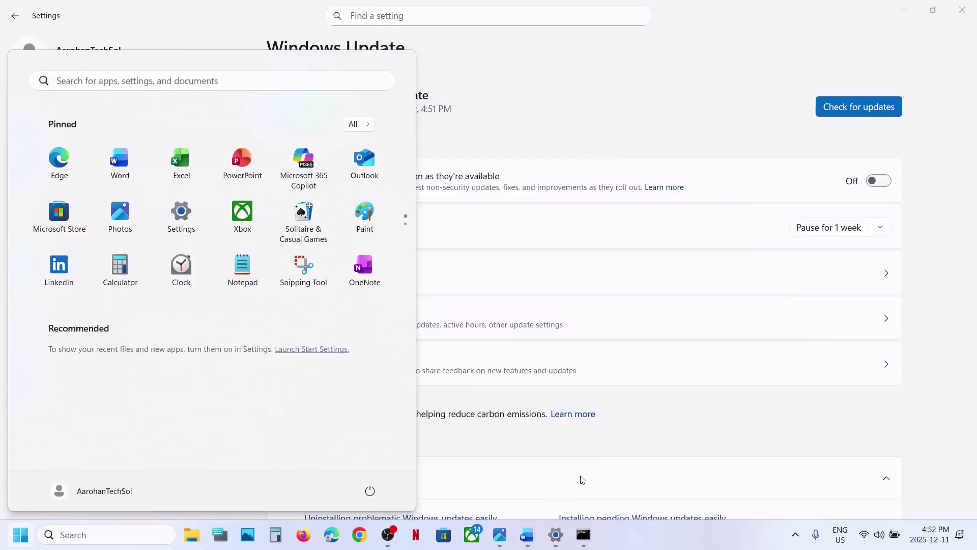
key("alt+Tab")
scroll(375, 274, "down", 3)
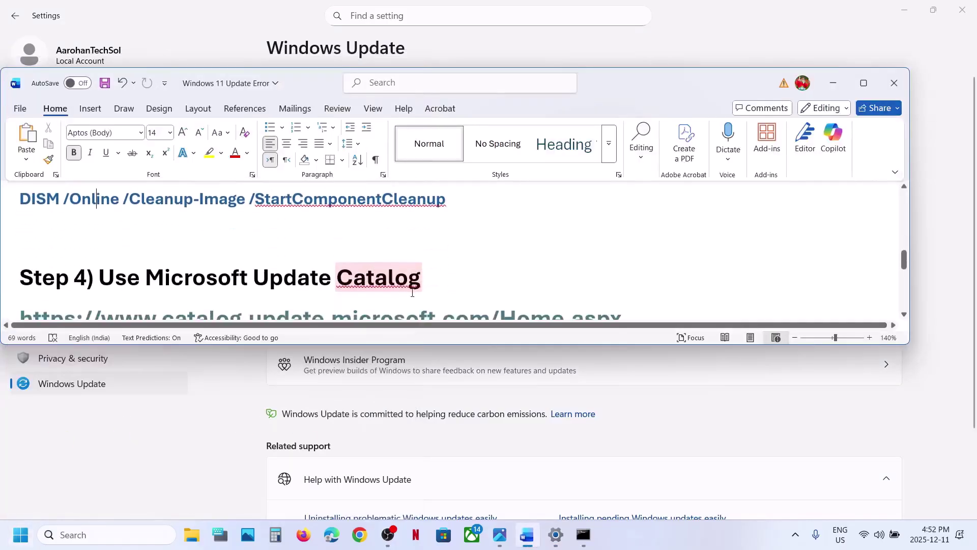
scroll(375, 274, "down", 2)
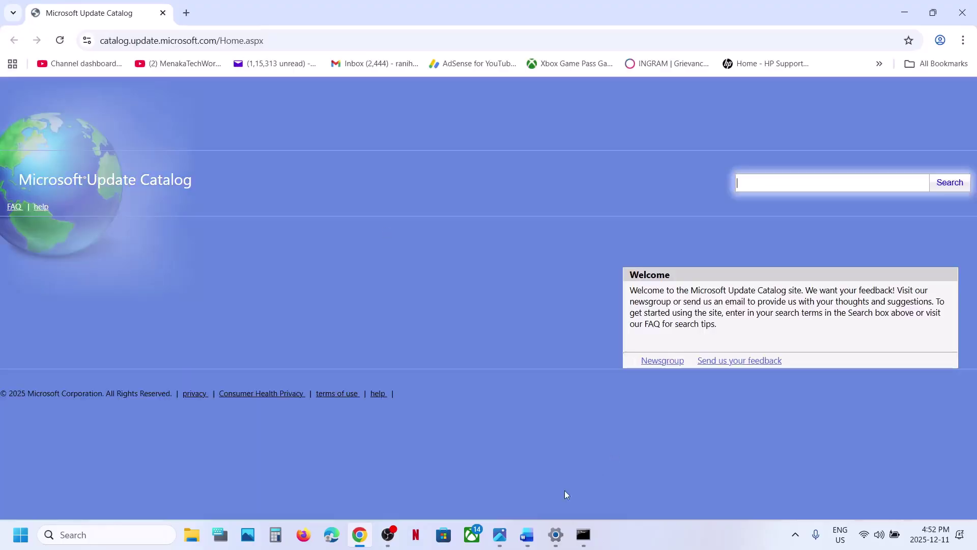
left_click(556, 535)
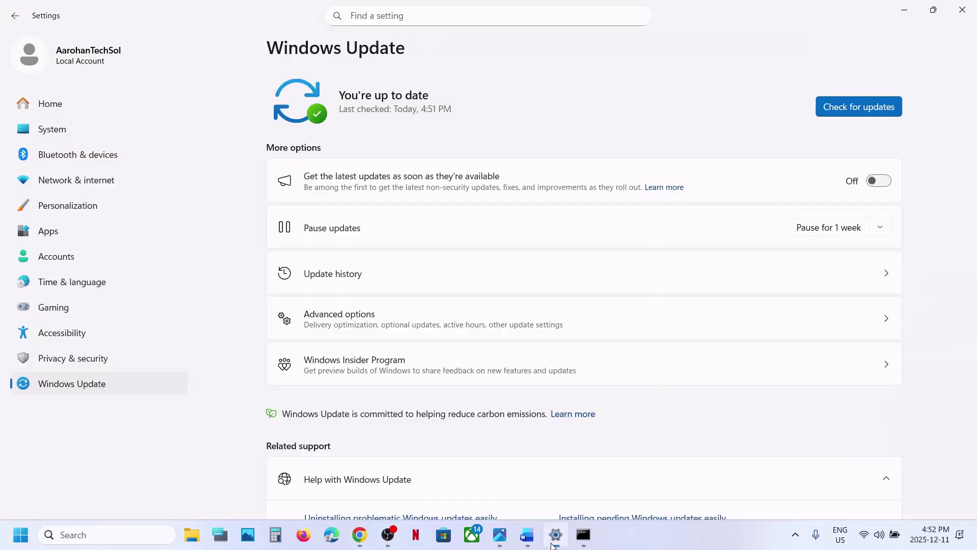
Copy KB5072033 from Update history and search the Microsoft Update Catalog for it.
left_click(351, 280)
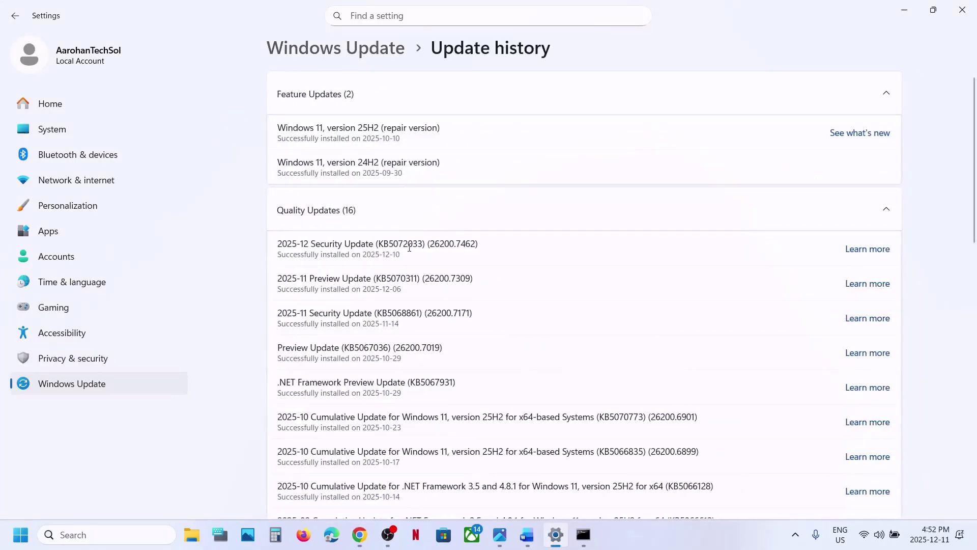
double_click(409, 248)
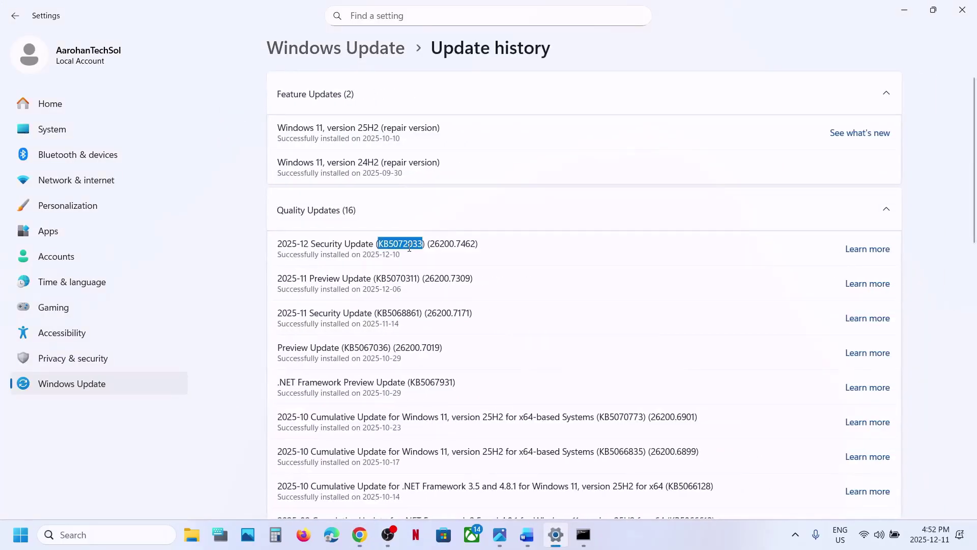
left_click(904, 10)
key("ctrl+v")
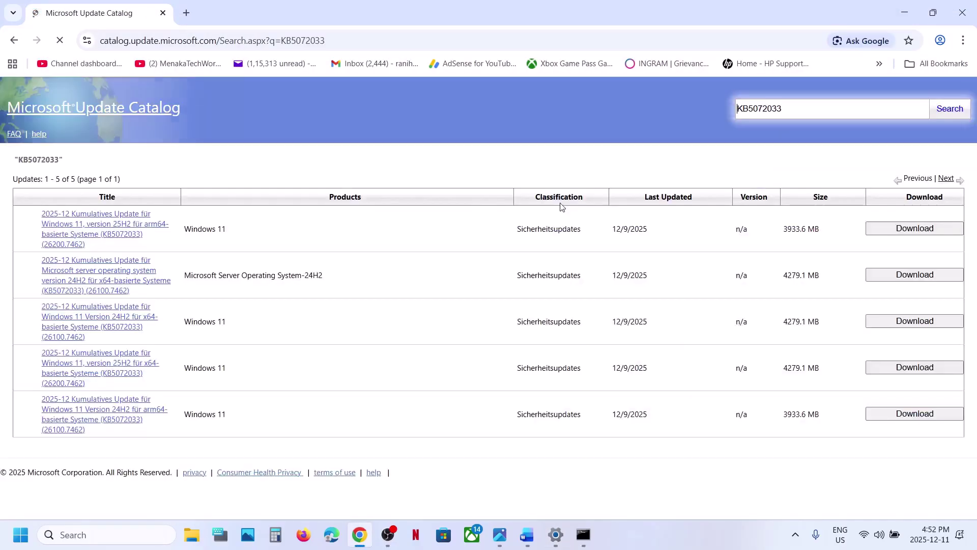
Translate the catalog results from German to English, then search for winver.
left_click(963, 41)
left_click(839, 360)
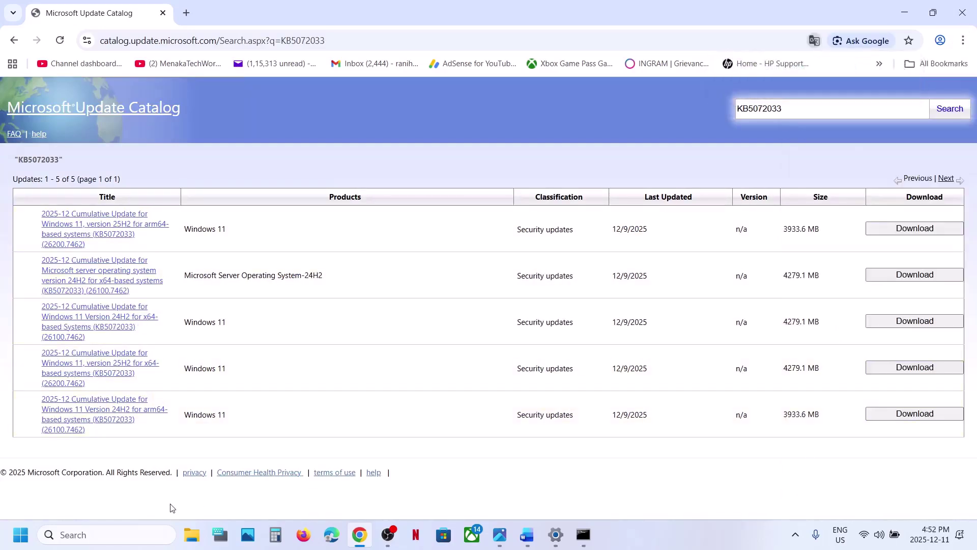
left_click(116, 536)
type("winver")
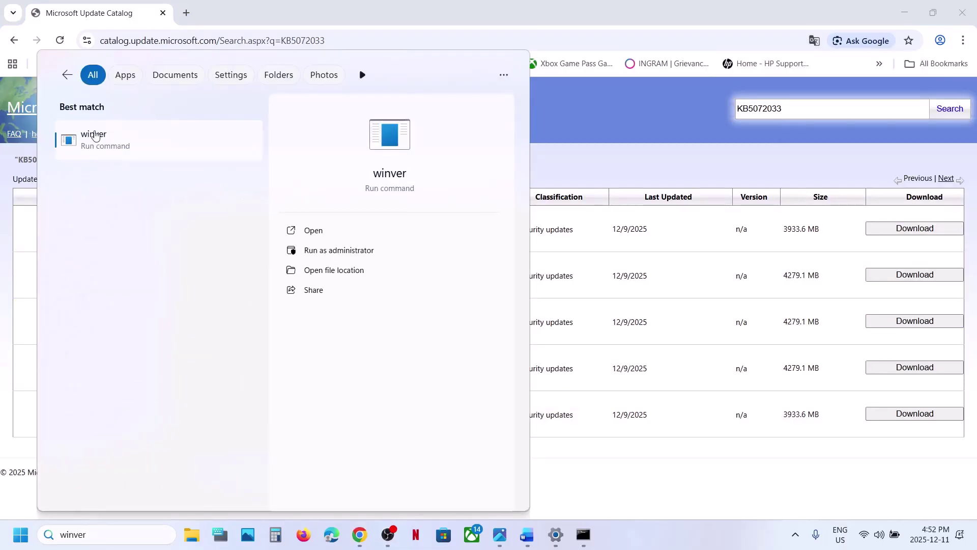
Check in winver that Windows 11 is version 25H2 build 26200.7462, then close it.
left_click(95, 135)
left_click_drag(200, 37, 415, 184)
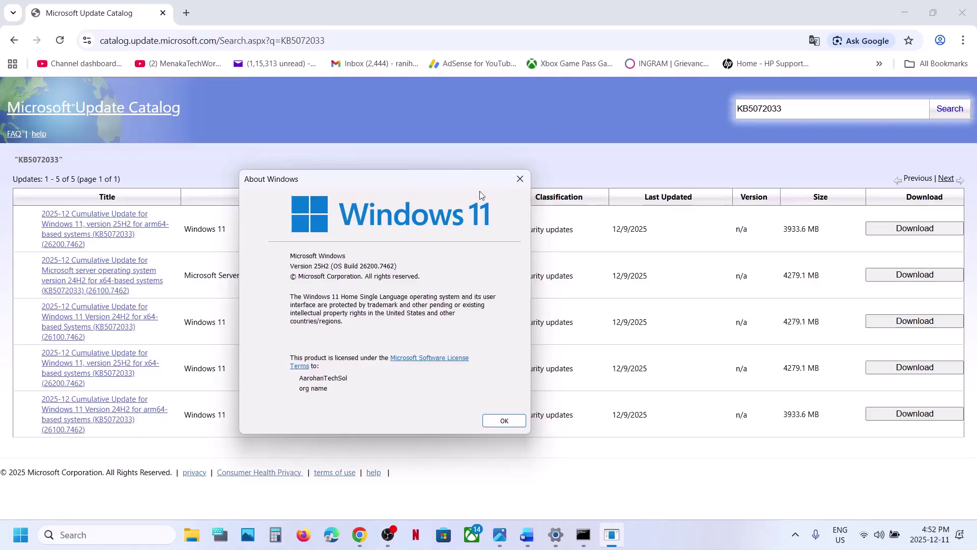
left_click(520, 178)
key("alt+Tab")
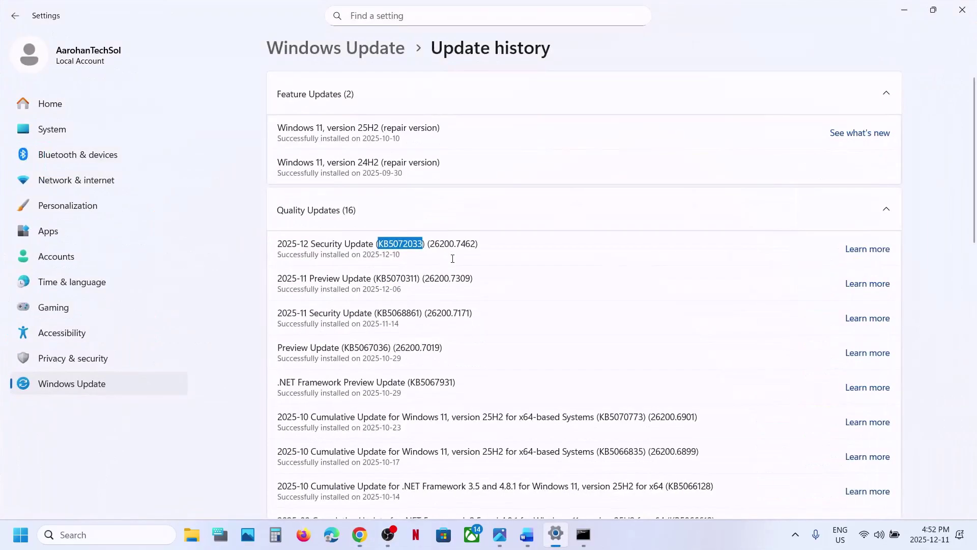
Confirm a 64-bit, x64-based system type on System > About, then close Settings.
left_click(52, 129)
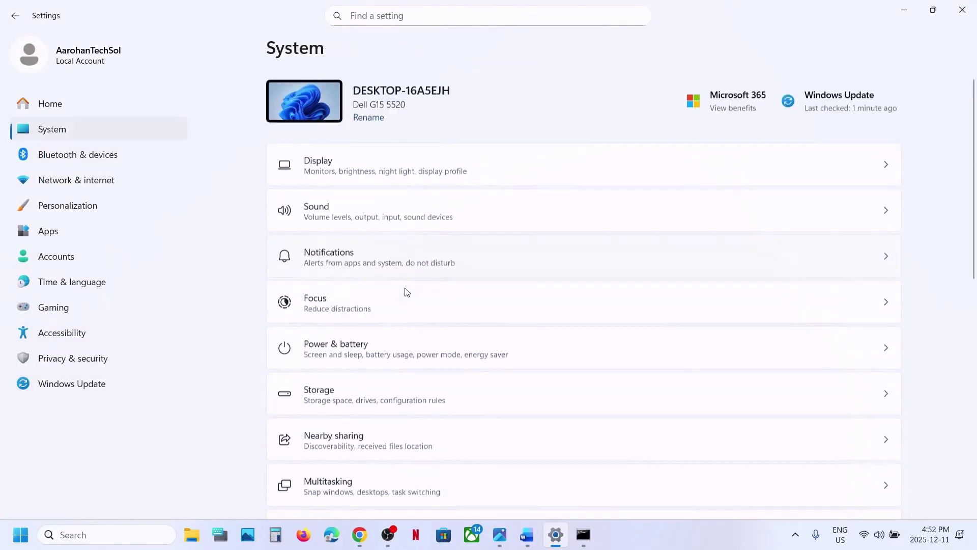
scroll(398, 346, "down", 10)
left_click(342, 441)
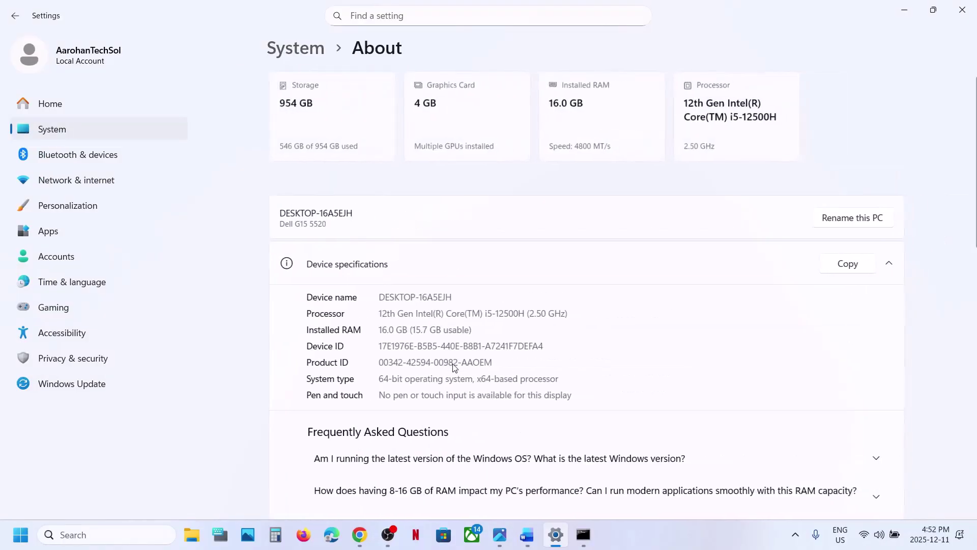
left_click_drag(382, 380, 565, 380)
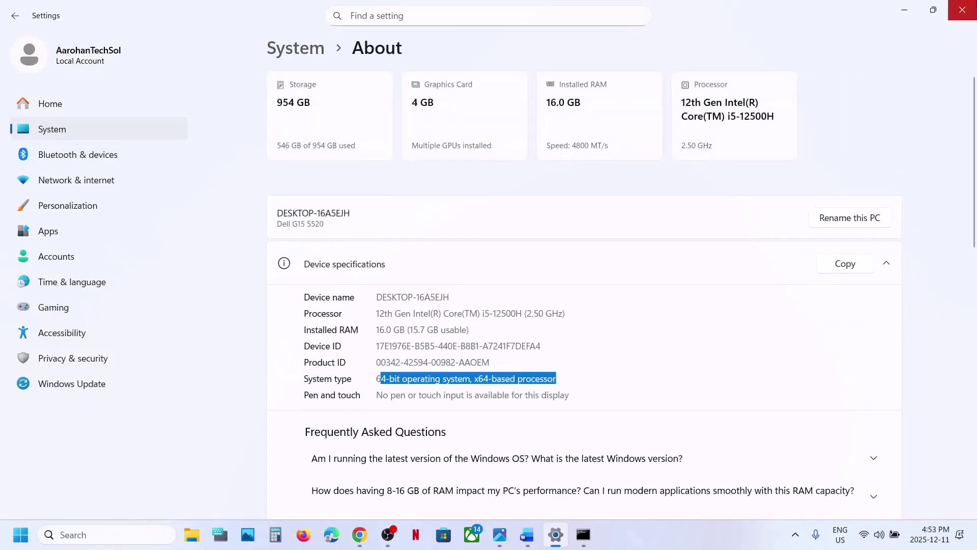
left_click(967, 19)
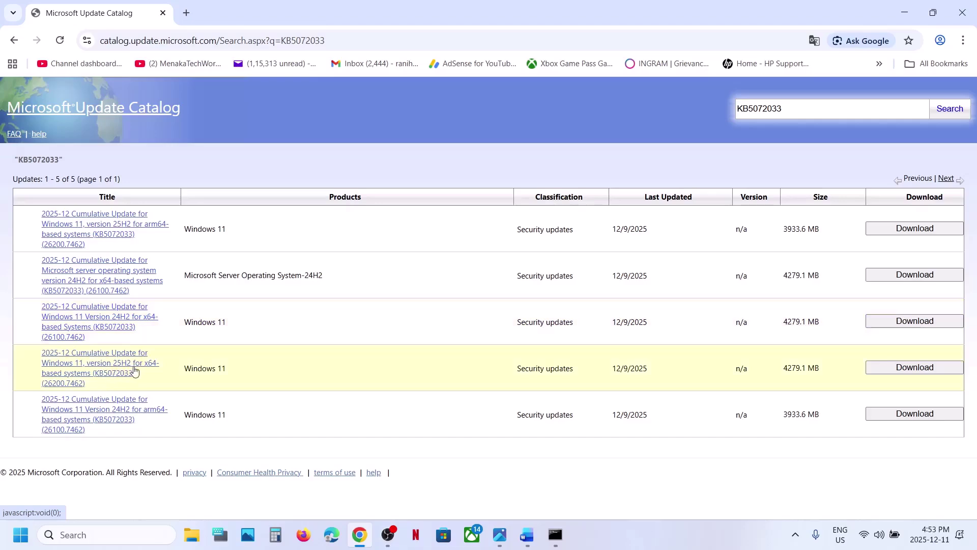
Download the 3.7 GB KB5072033 .msu for Windows 11 25H2 x64 and close the popup.
left_click(932, 370)
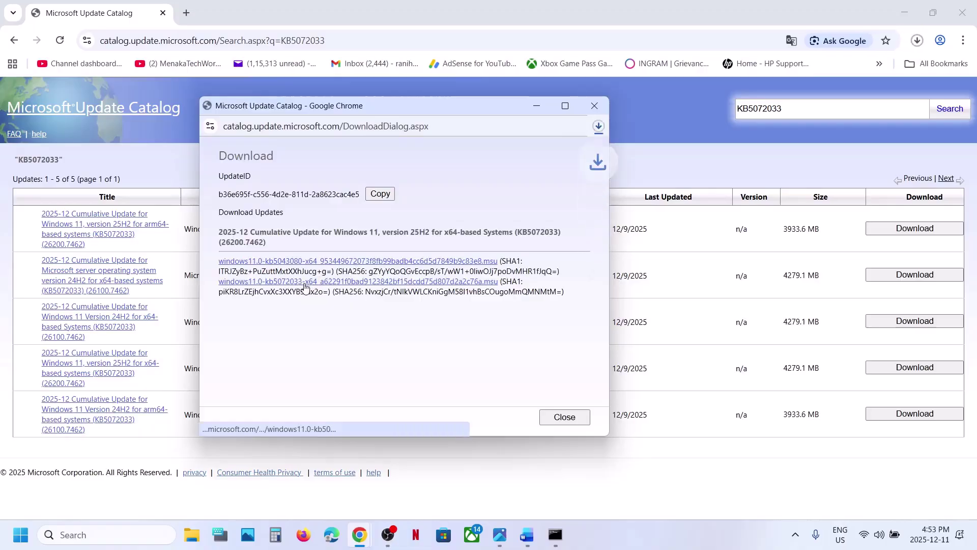
left_click(599, 127)
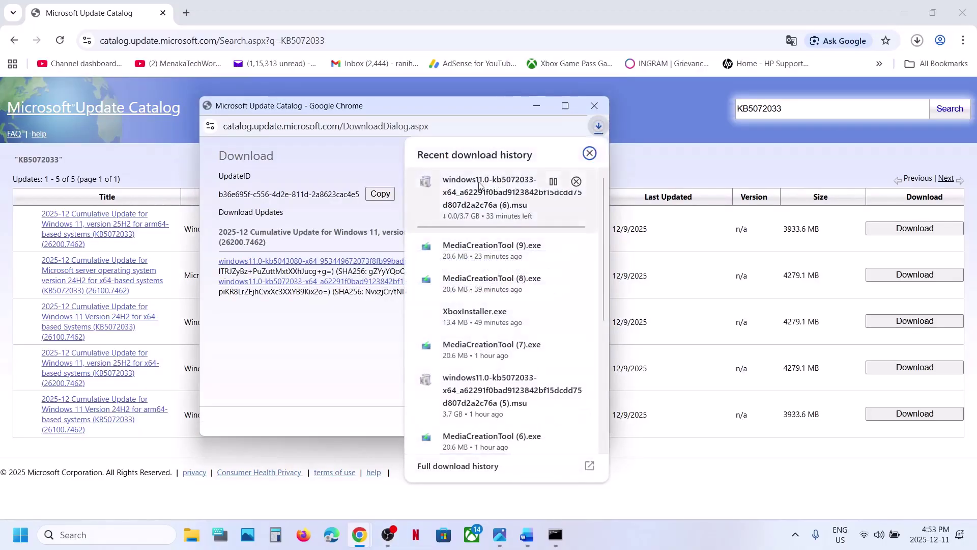
left_click(690, 161)
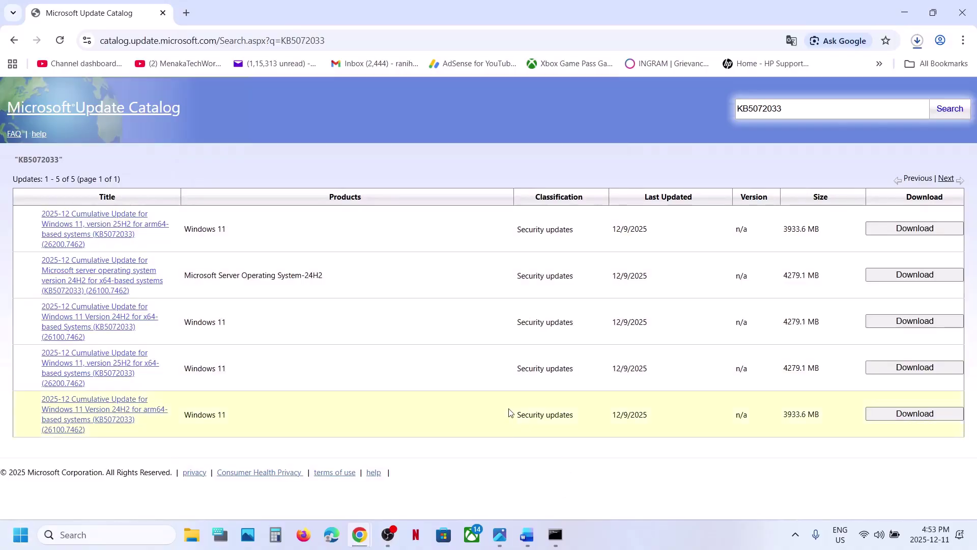
Open the Start menu power options, then dismiss them without choosing any.
left_click(21, 534)
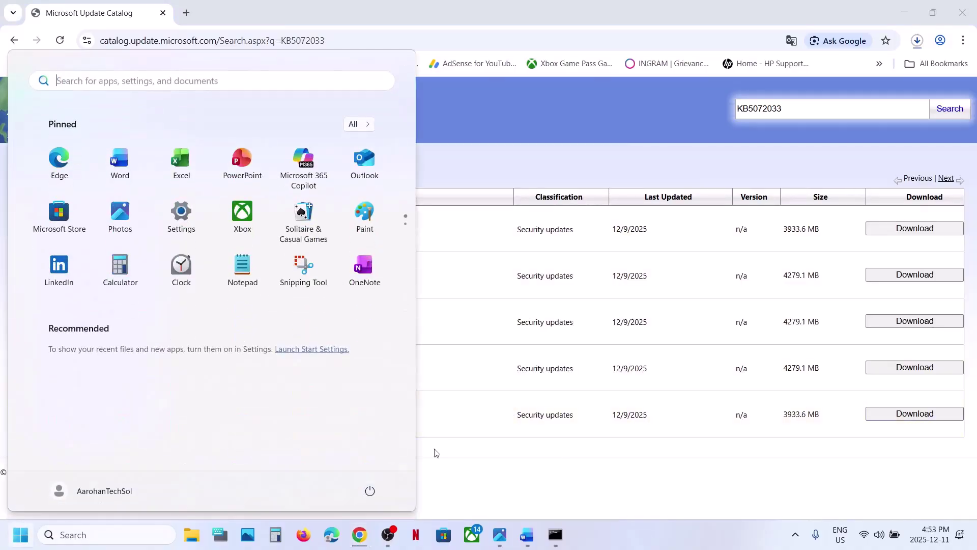
left_click(377, 490)
left_click(624, 464)
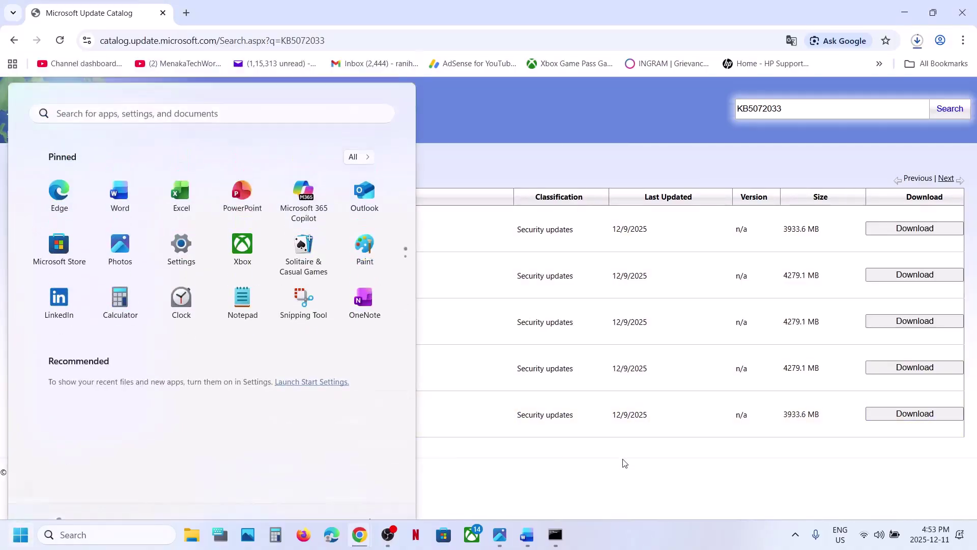
Navigate Settings from Windows Update advanced options to the Recovery page offering Reinstall now.
key("super+i")
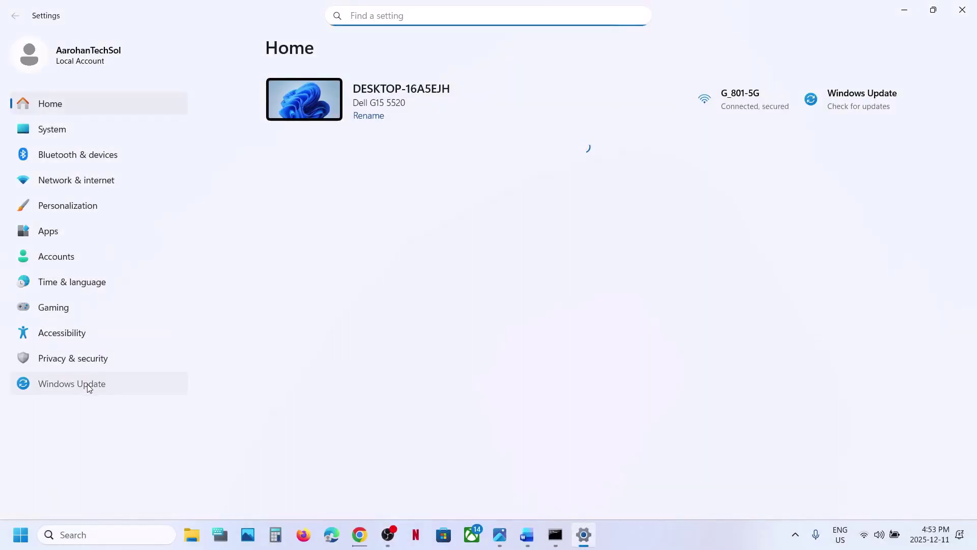
left_click(87, 384)
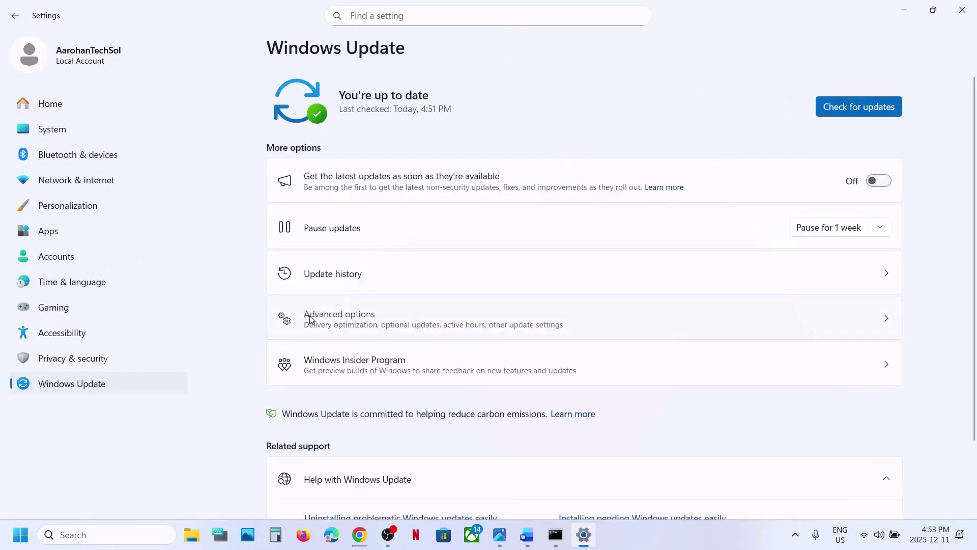
left_click(312, 319)
scroll(408, 329, "down", 5)
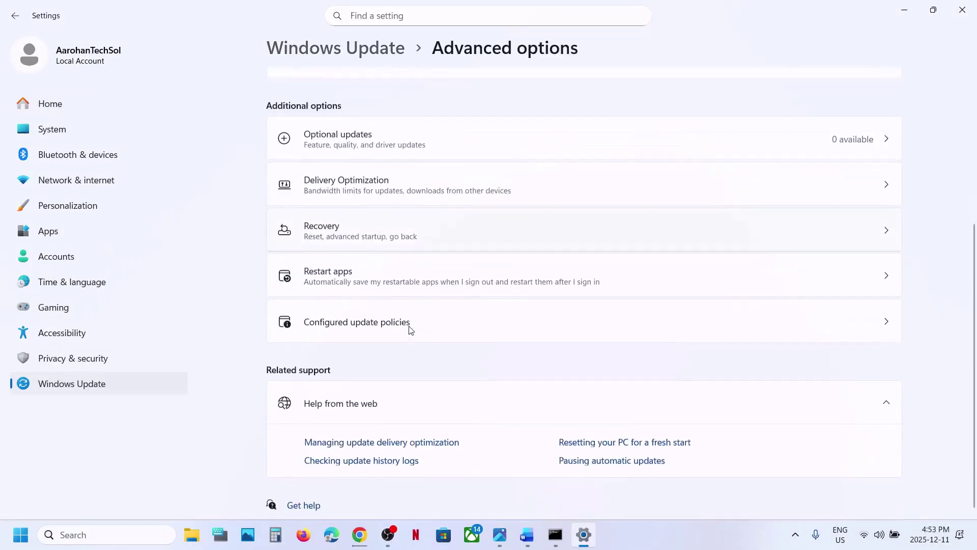
left_click(332, 241)
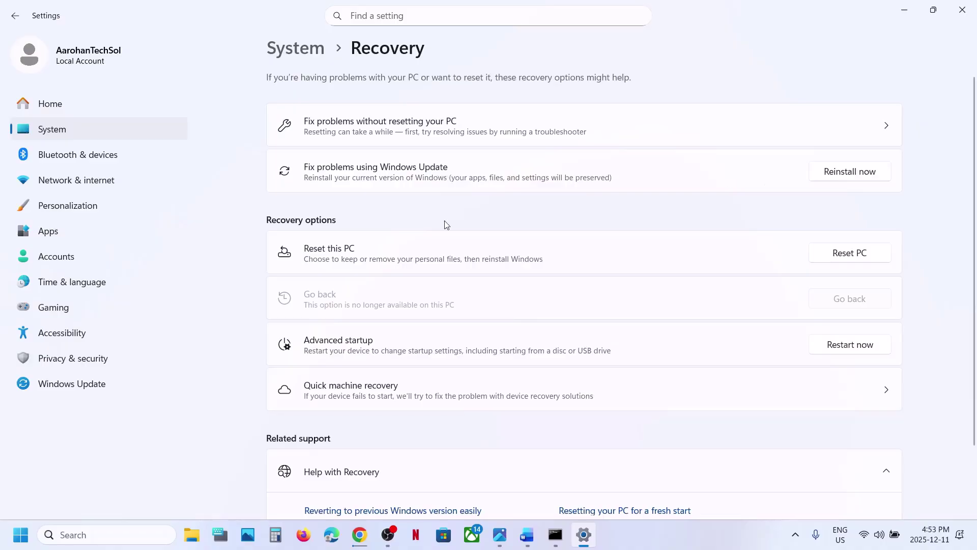
Download MediaCreationTool via the notes' link and confirm the 20.6 MB file finished downloading.
left_click(527, 534)
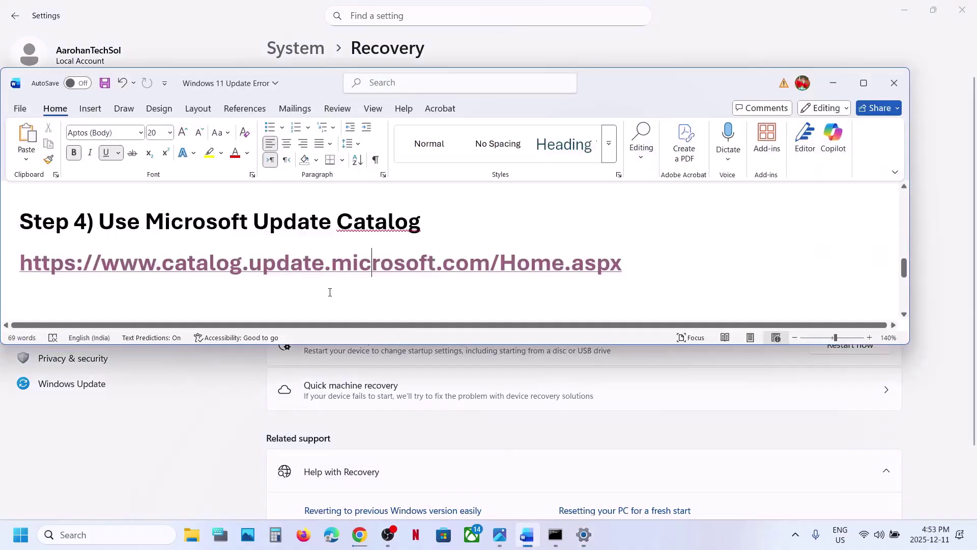
scroll(330, 292, "down", 5)
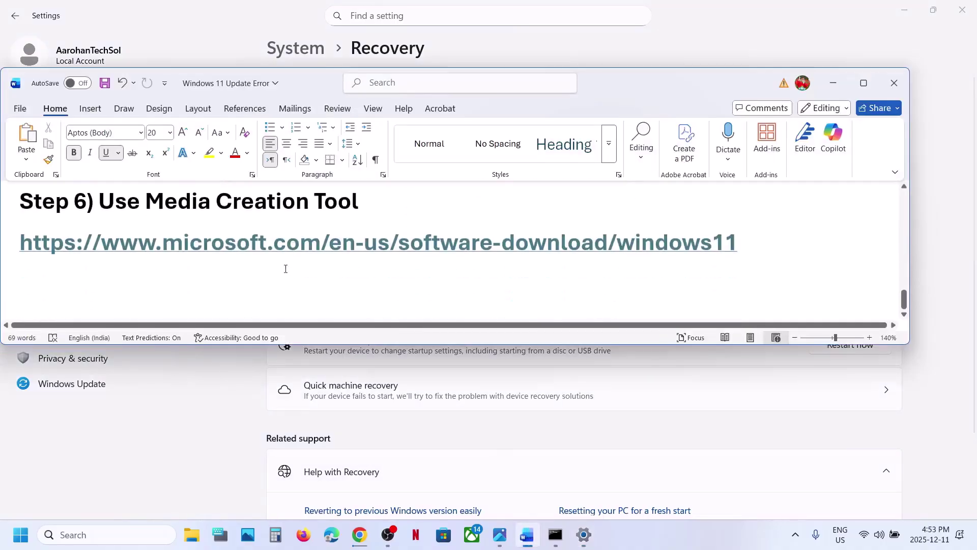
left_click(262, 249, "ctrl")
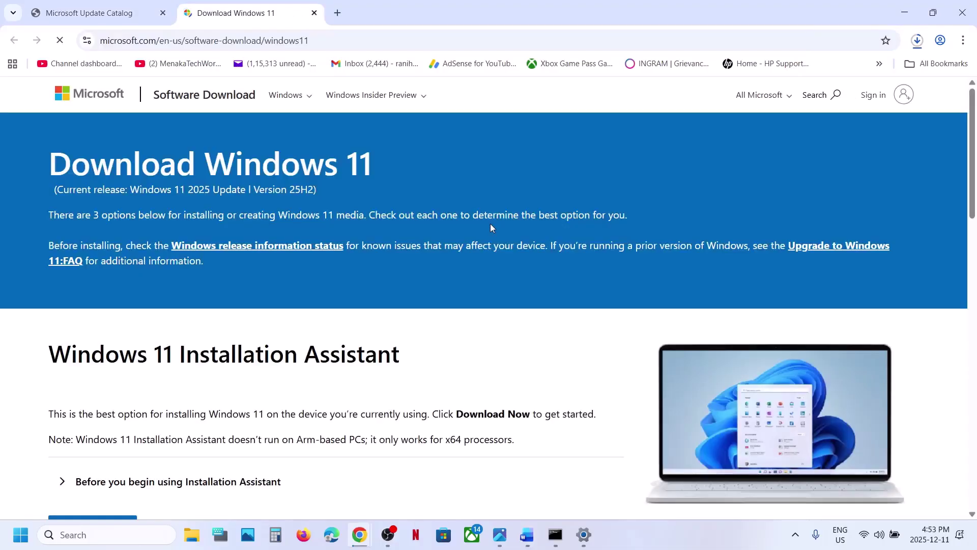
scroll(208, 369, "down", 8)
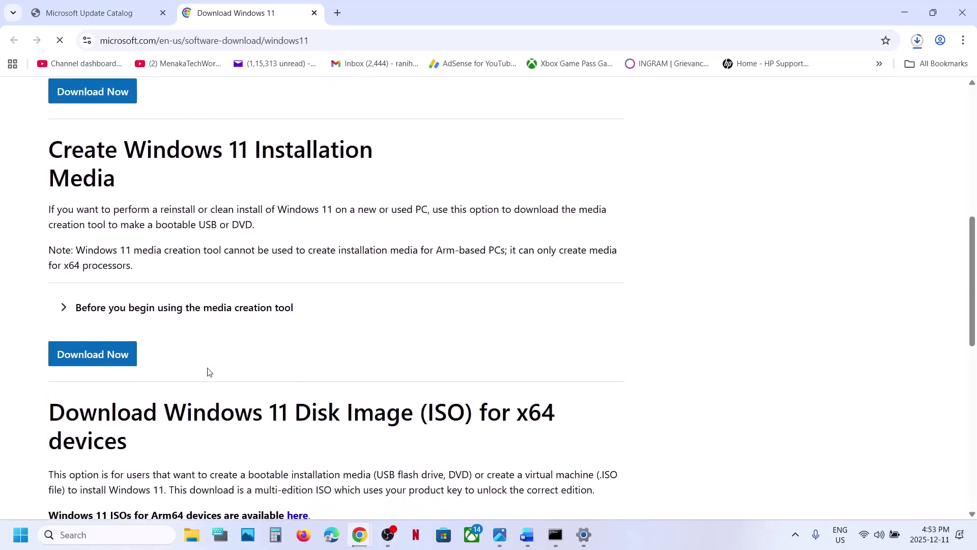
left_click(80, 359)
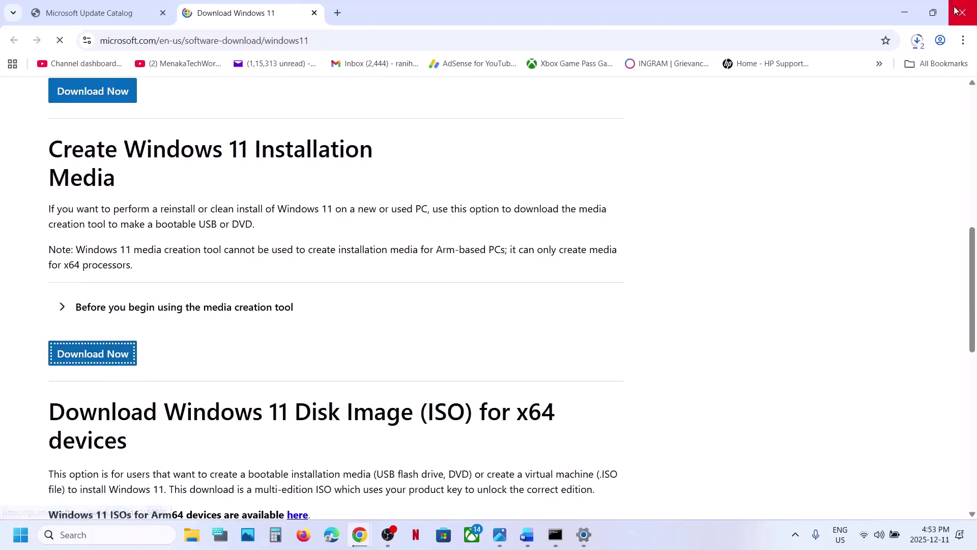
left_click(917, 40)
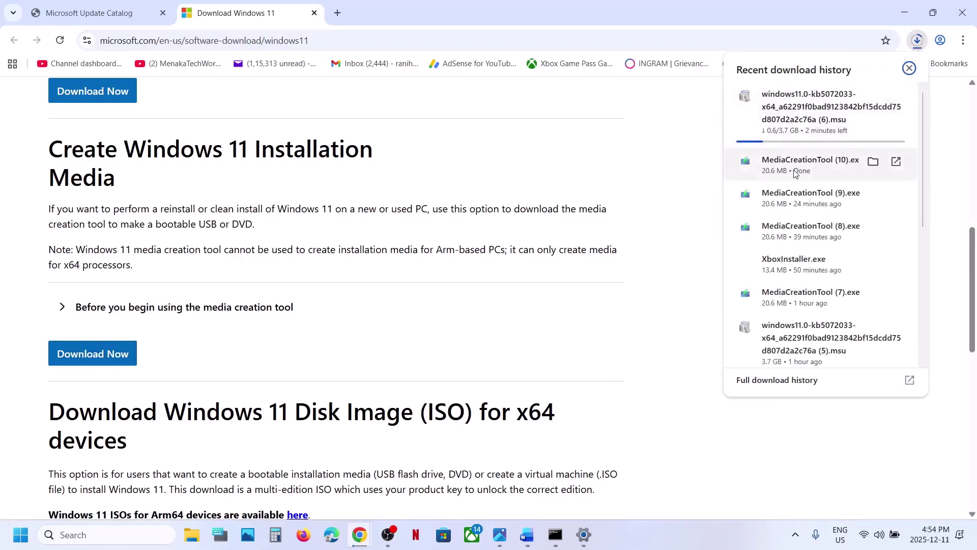
View the setup screenshots in Photos: language, media choice, ISO location, downloading, and burn-to-DVD screens.
left_click(650, 218)
left_click(500, 535)
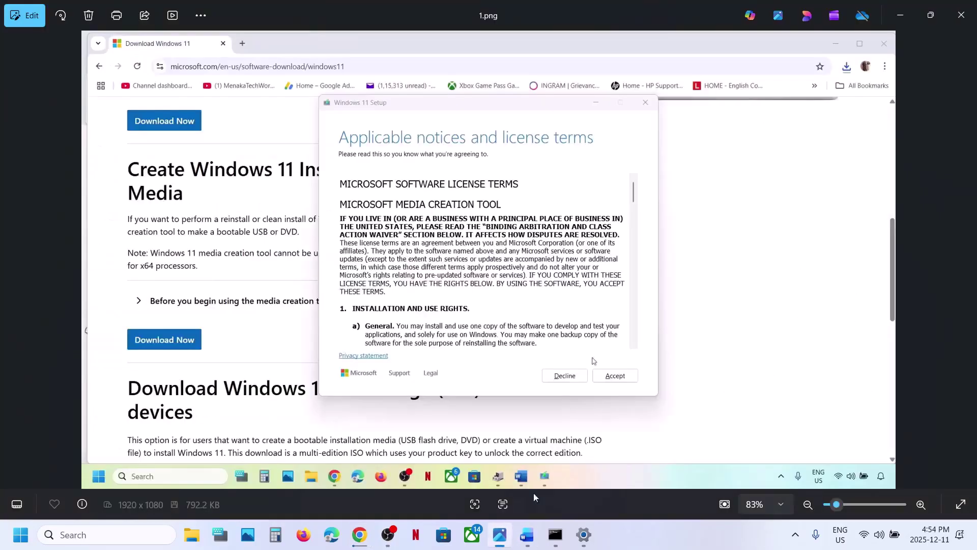
key("Right")
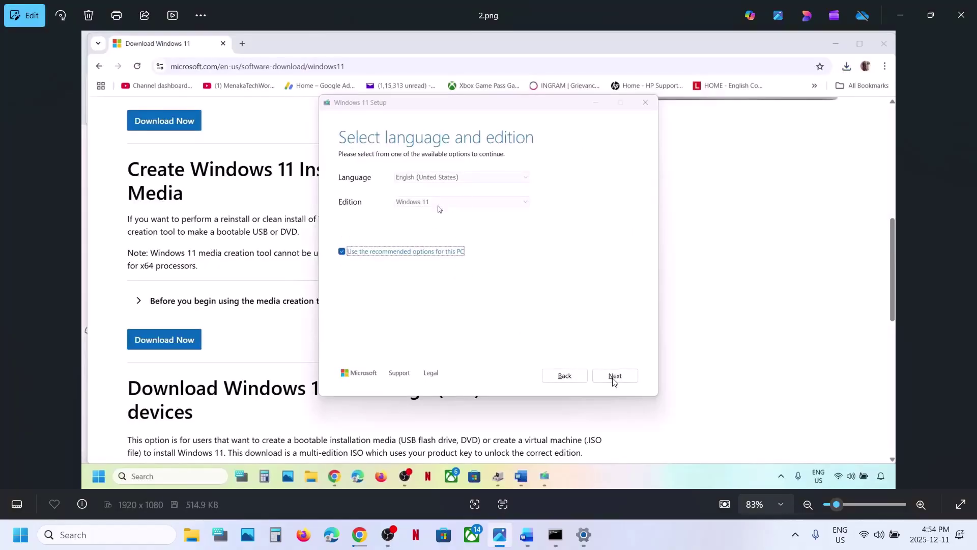
key("Right")
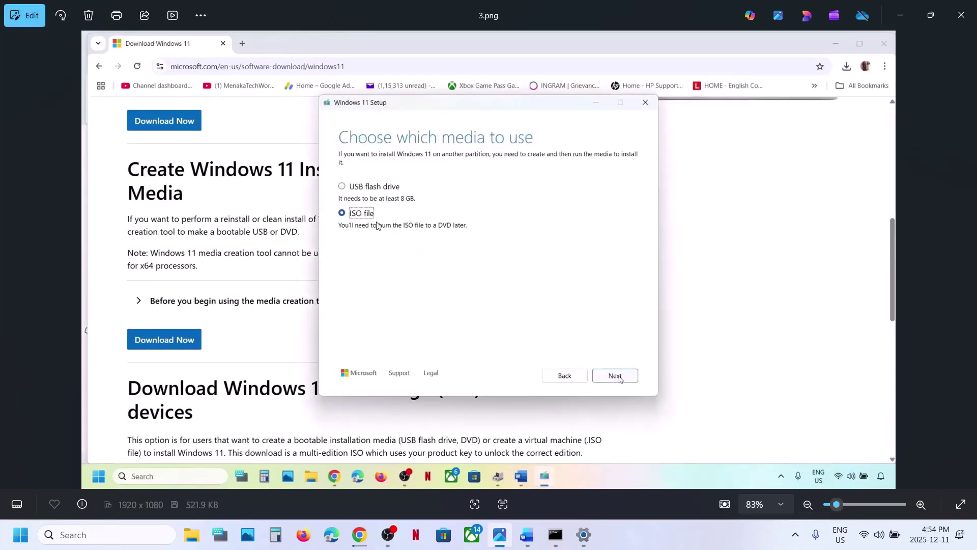
key("Right")
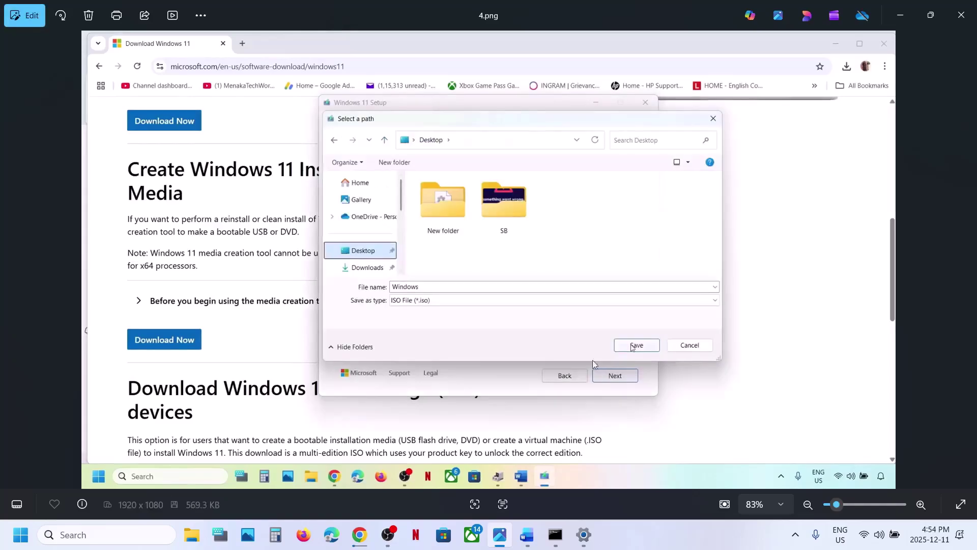
key("Right")
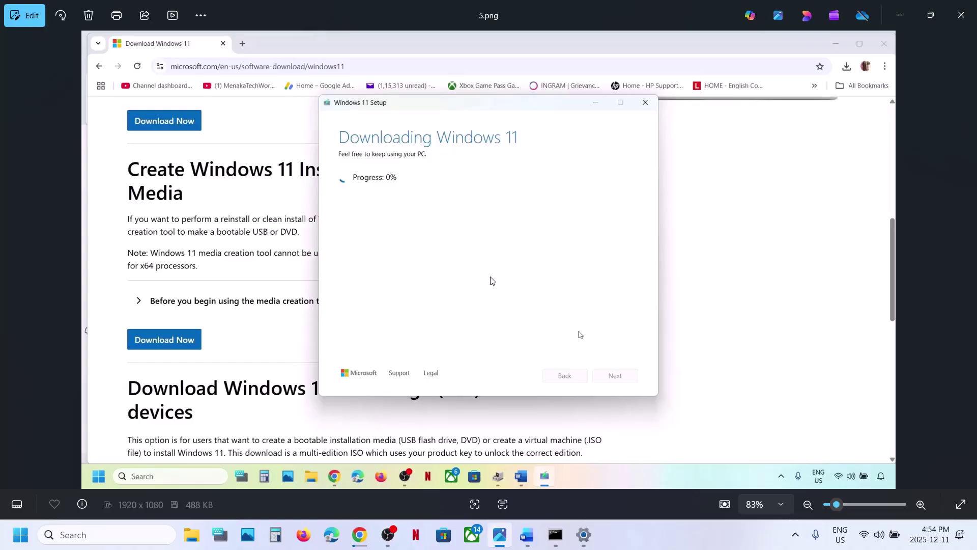
key("Right")
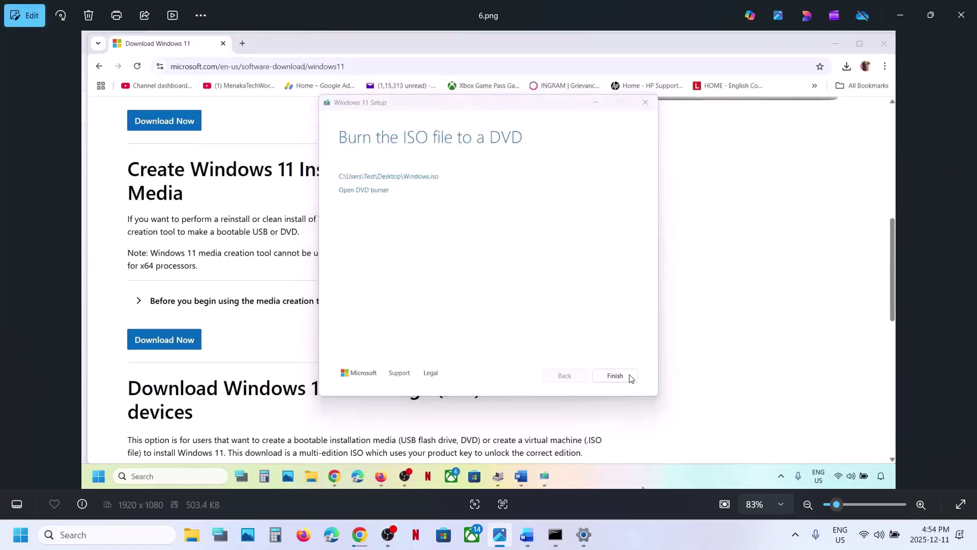
Continue through cleanup, saved ISO, opened ISO drive, permission prompt, and license terms to Ready to install.
key("Right")
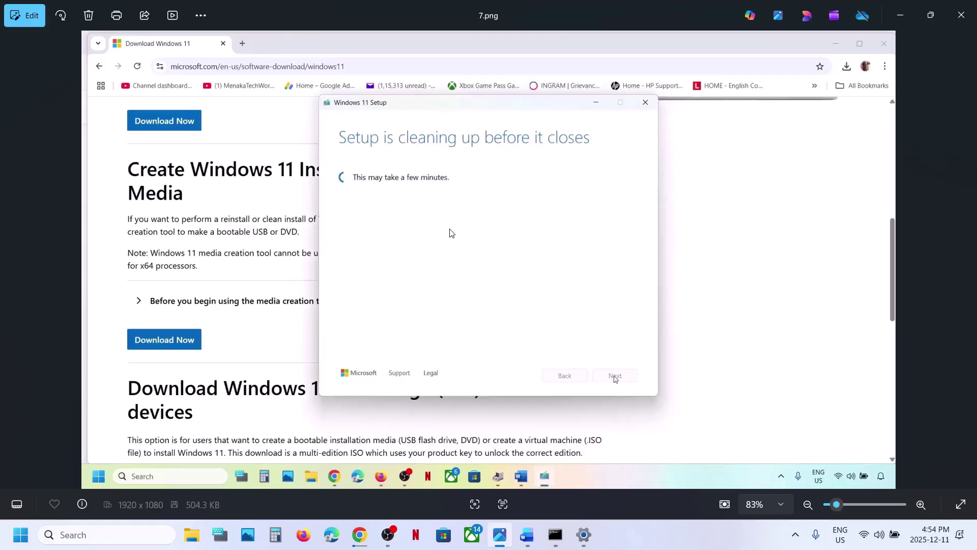
key("Right")
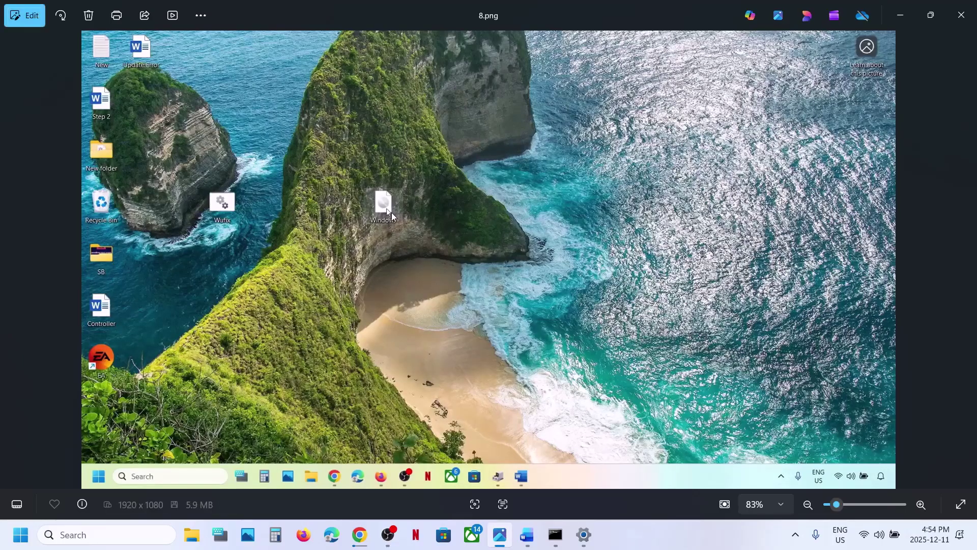
key("Right")
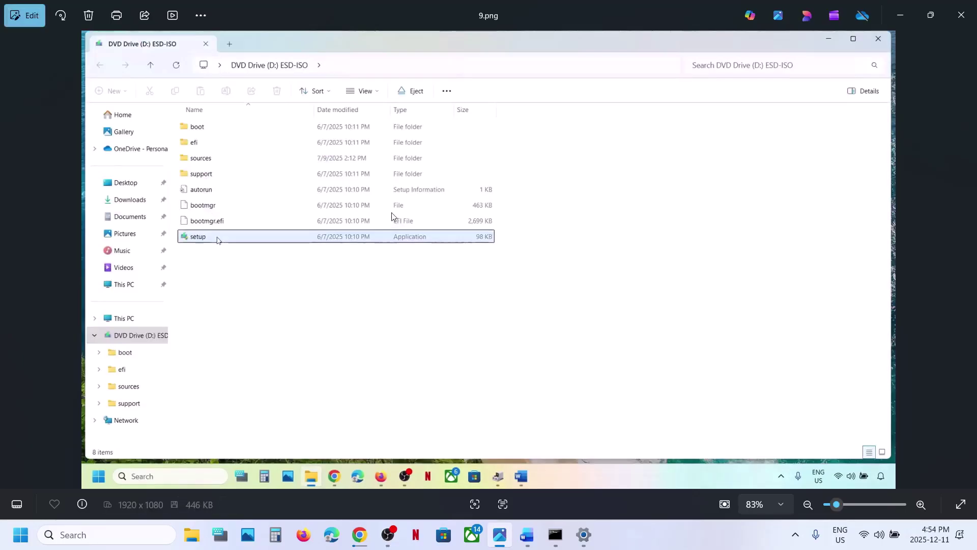
key("Right")
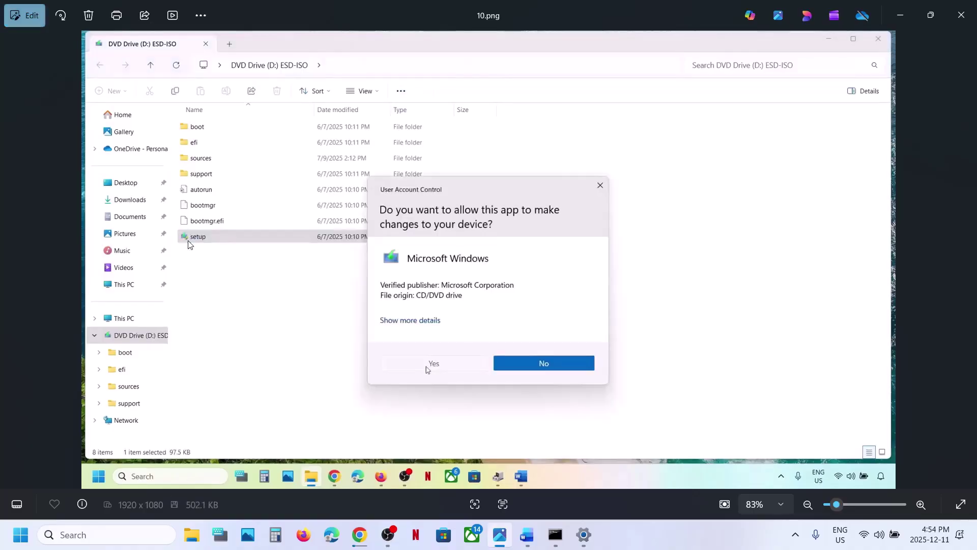
key("Right")
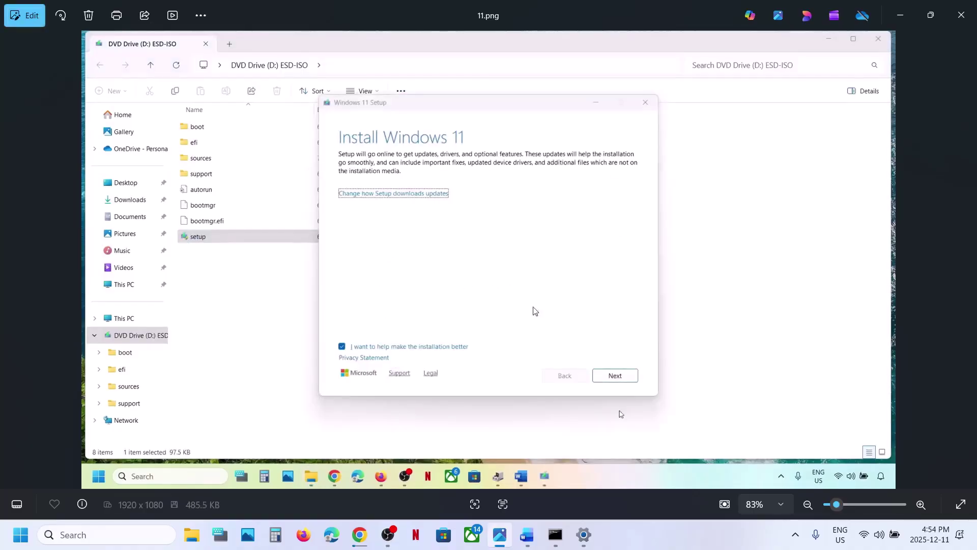
key("Right")
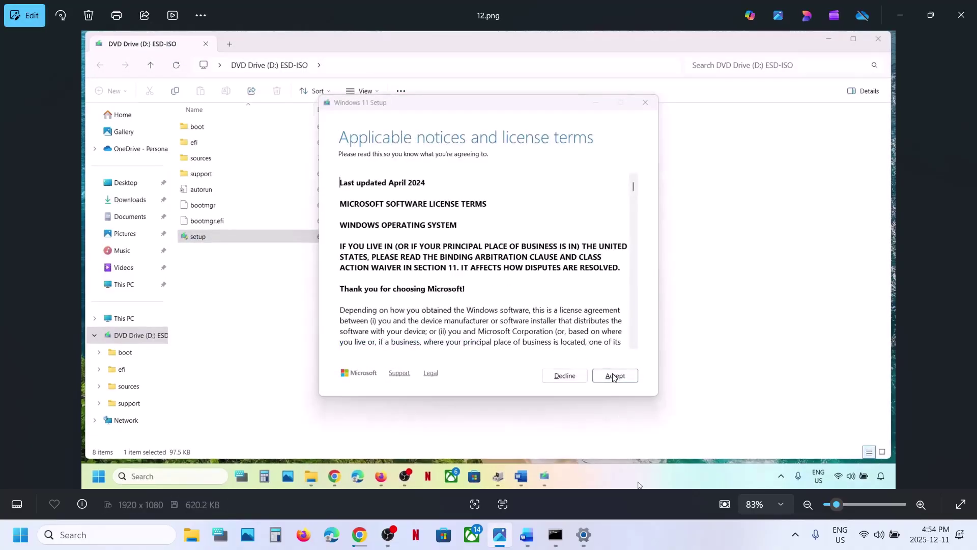
key("Right")
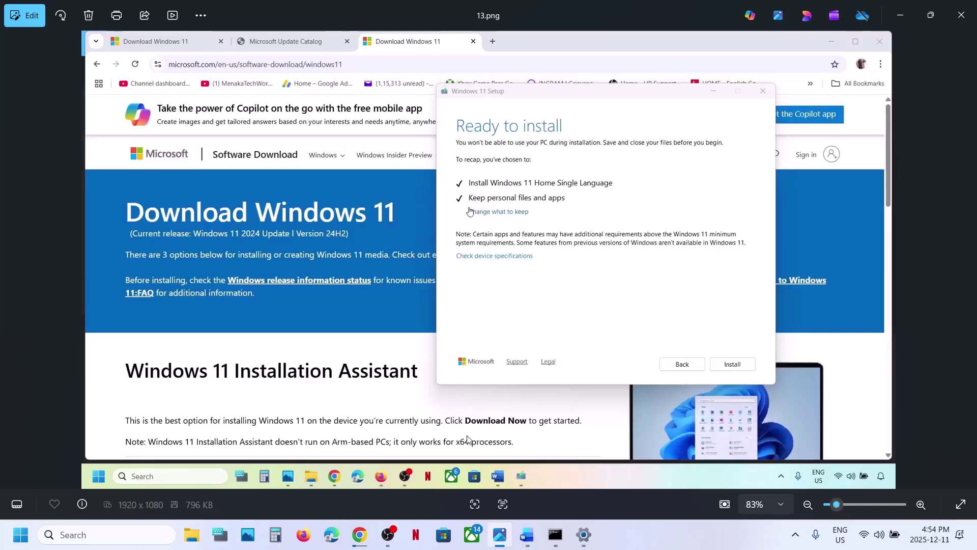
Show Update history and highlight KB5072033, the 2025-12 Security Update installed on 2025-12-10.
left_click(584, 535)
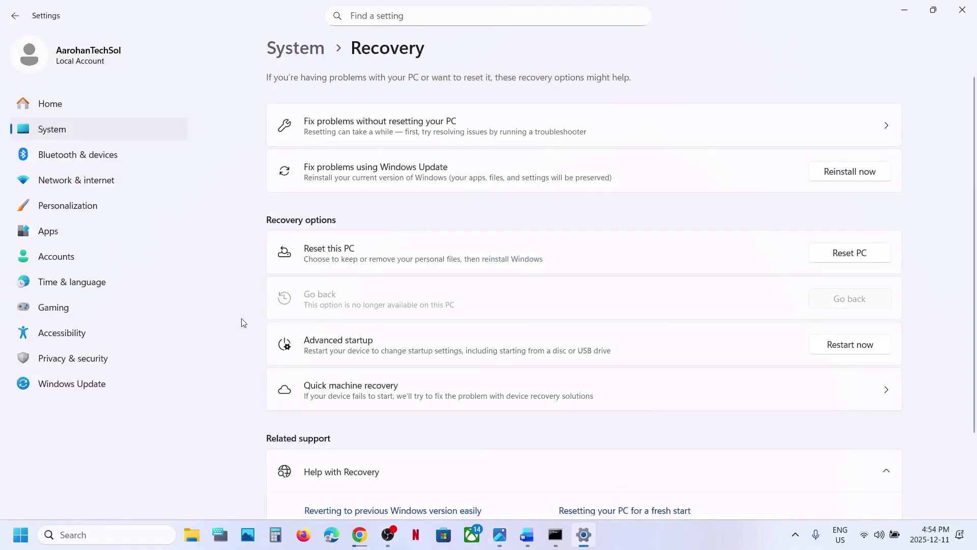
left_click(97, 383)
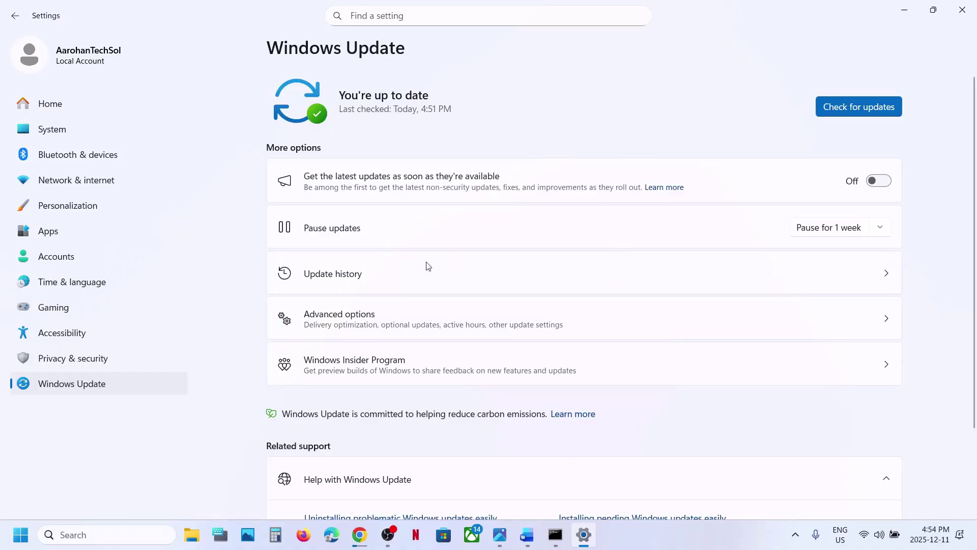
left_click(355, 280)
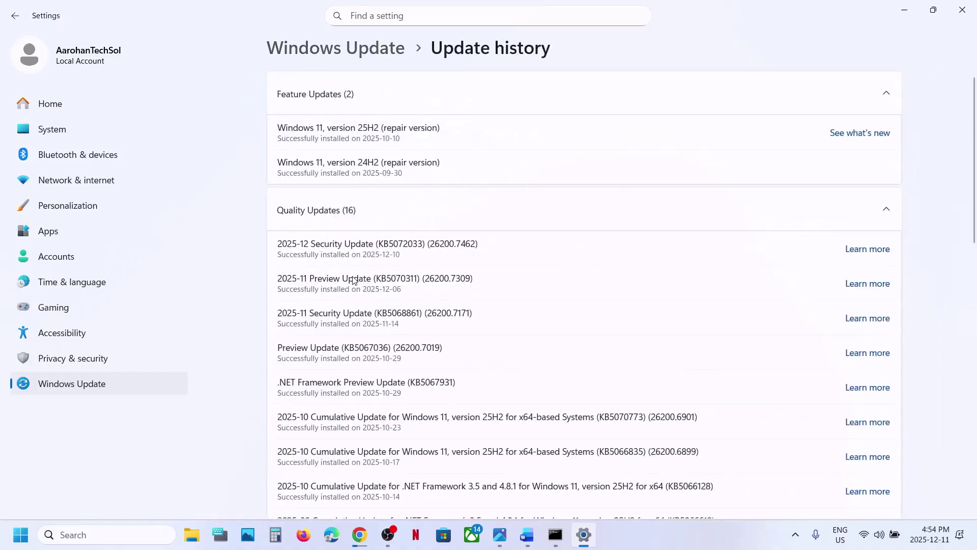
double_click(395, 249)
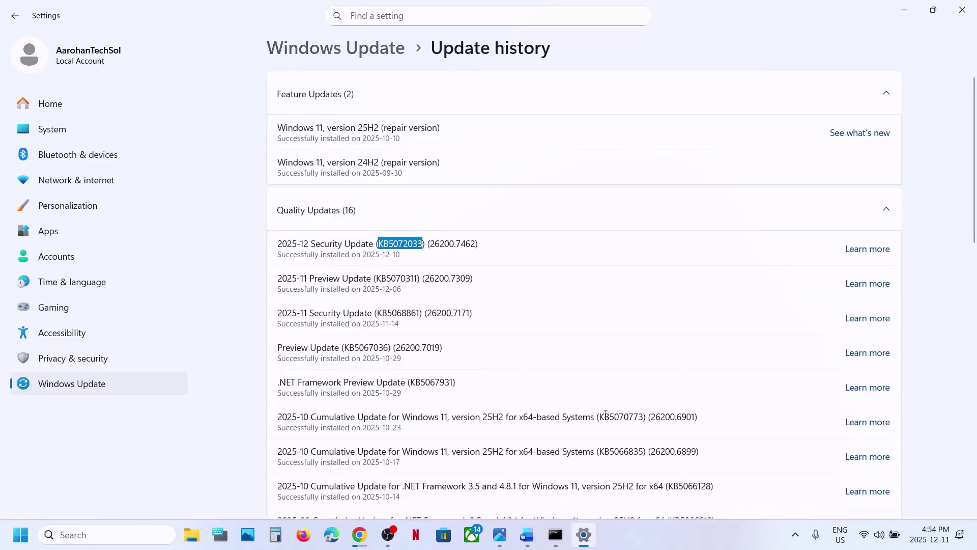
left_click(658, 542)
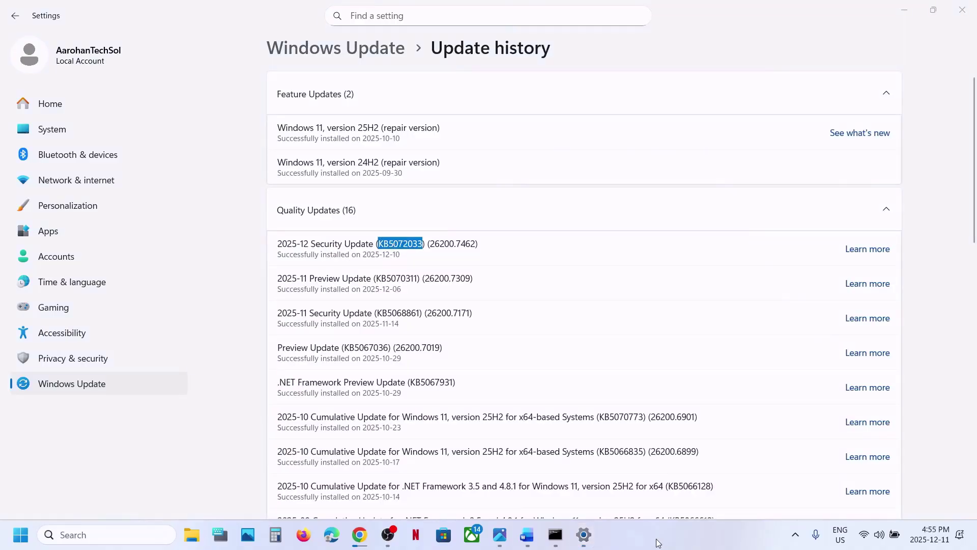